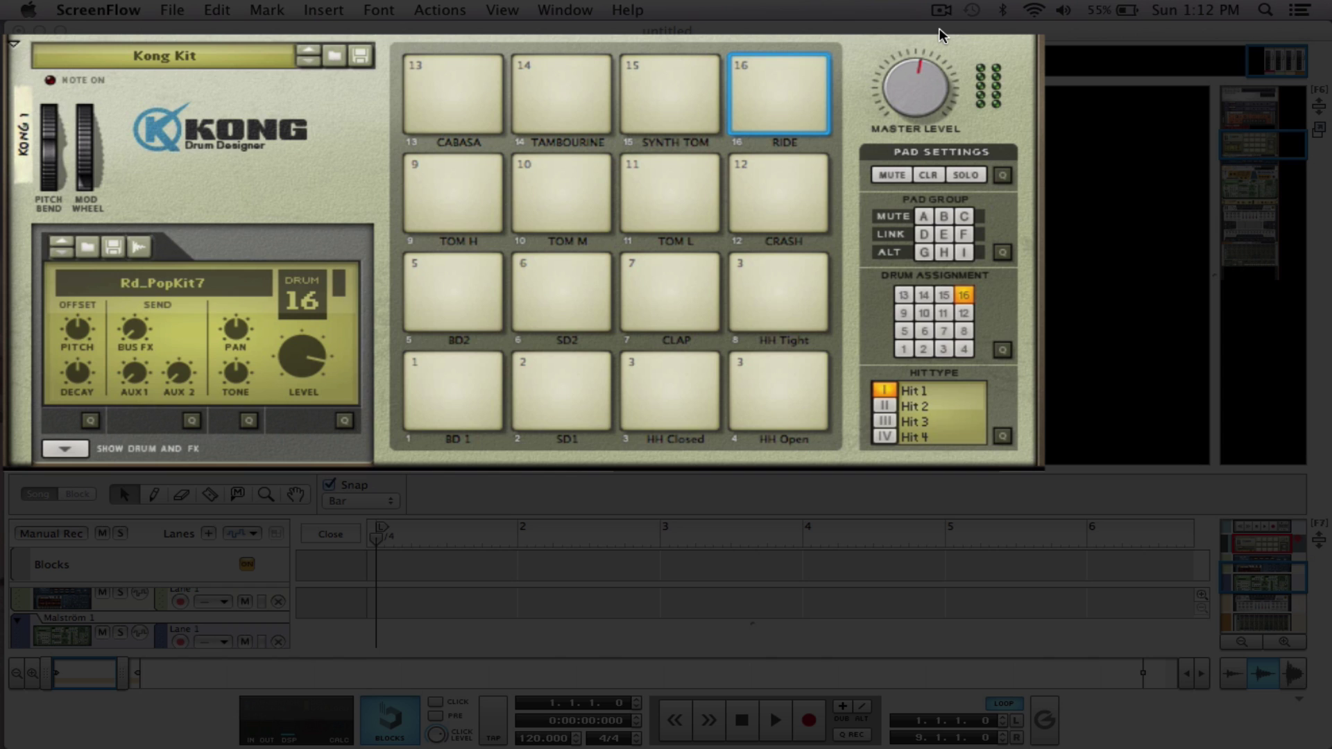
- Play the song, stop and rewind to bar 1, then hide the sequencer with F7
click(747, 722)
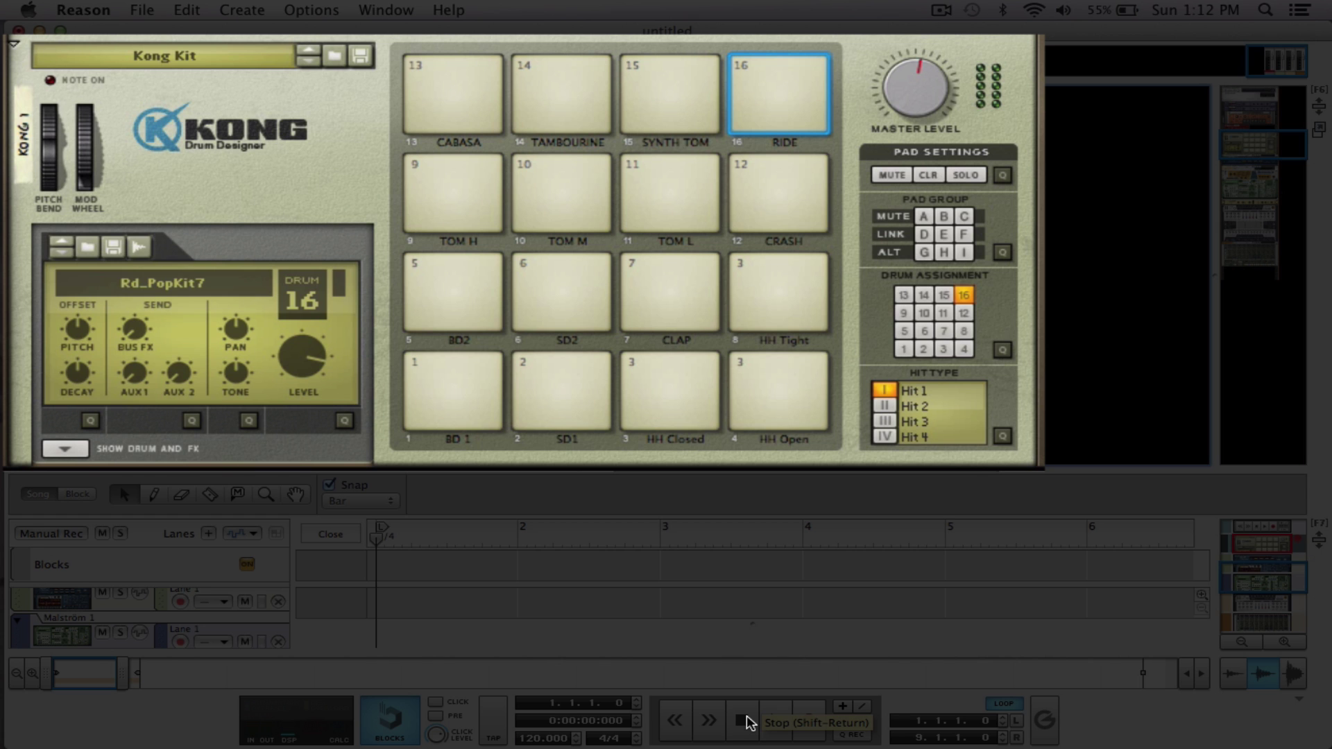
key(space)
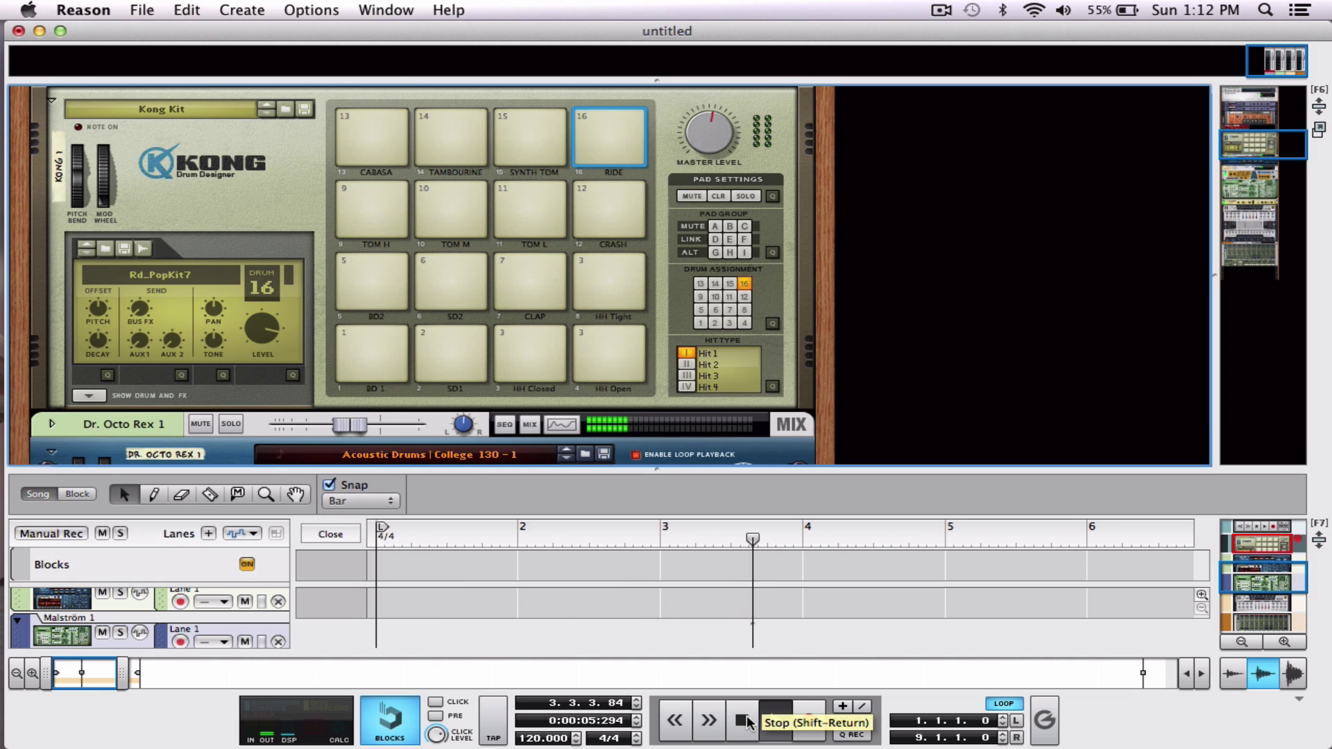
click(743, 721)
click(743, 720)
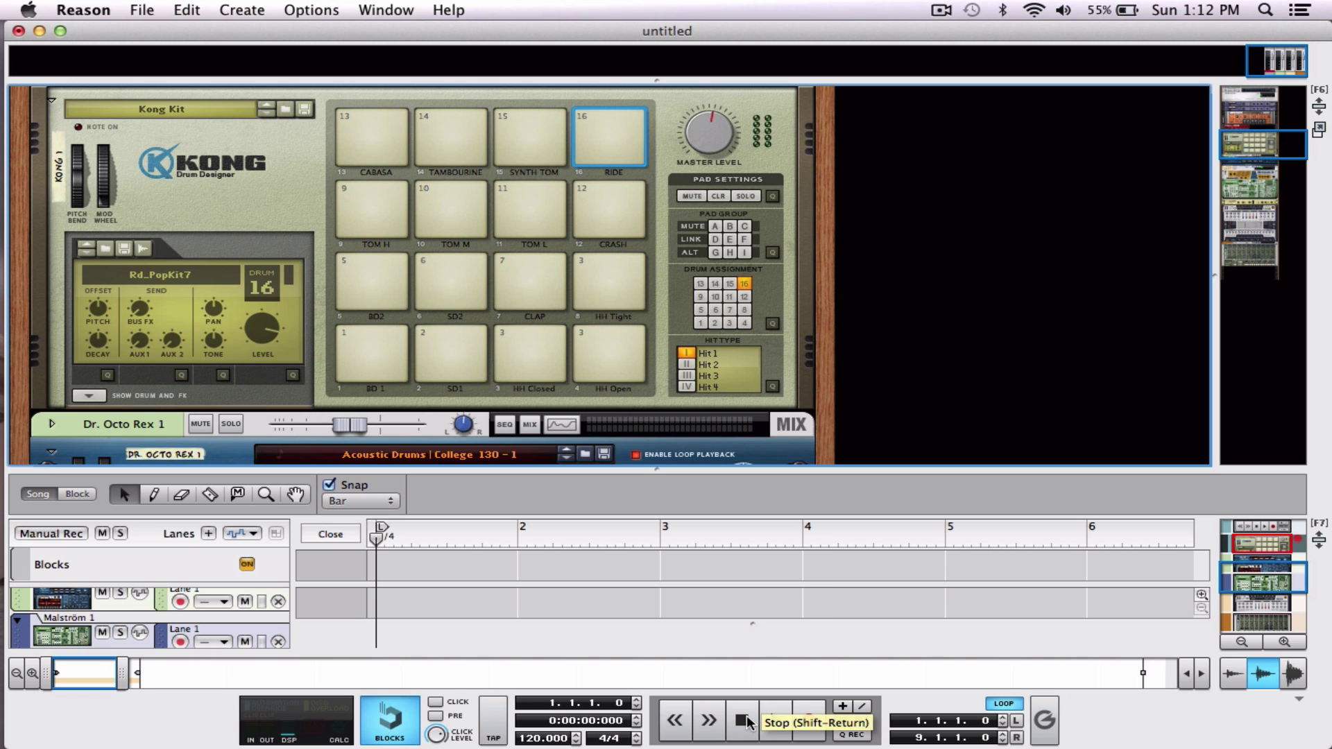
key(F7)
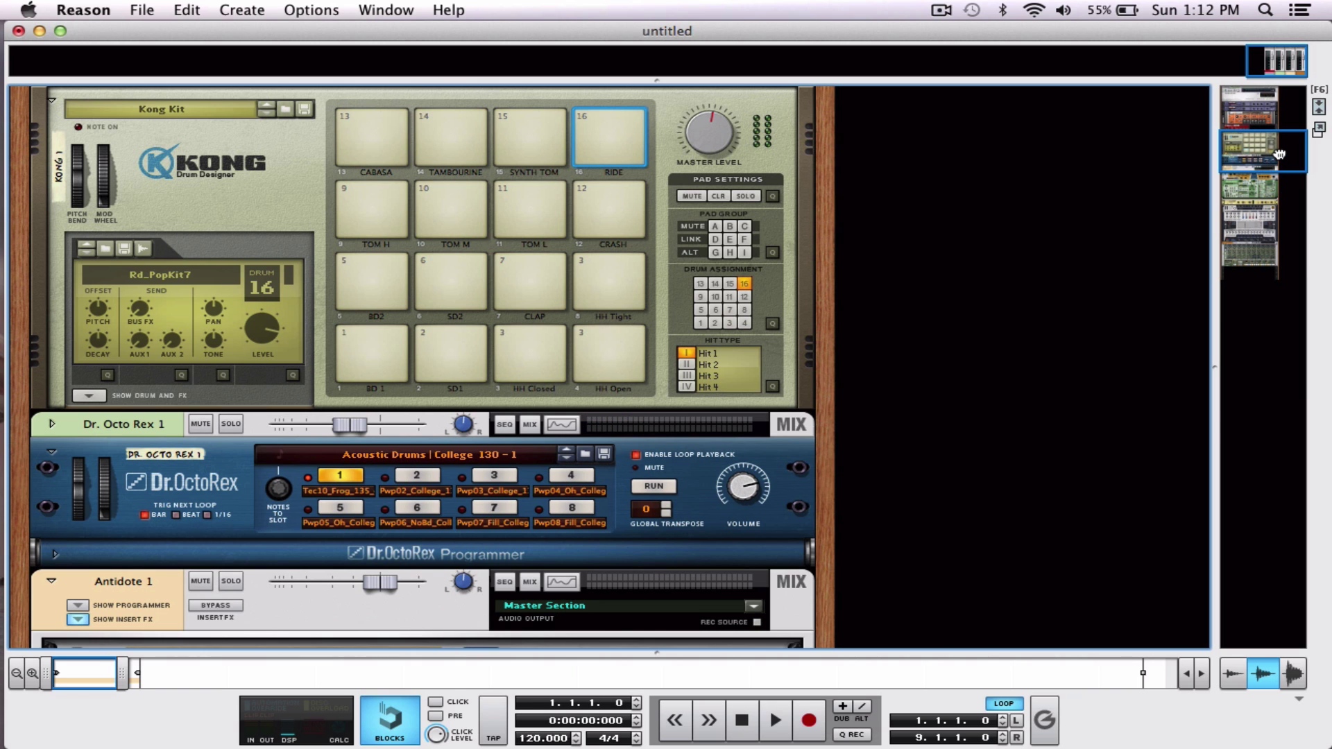
- Scroll the rack to the Malström and confirm on the back panel that Scream 4 feeds its filter A input
drag(1276, 154, 1297, 201)
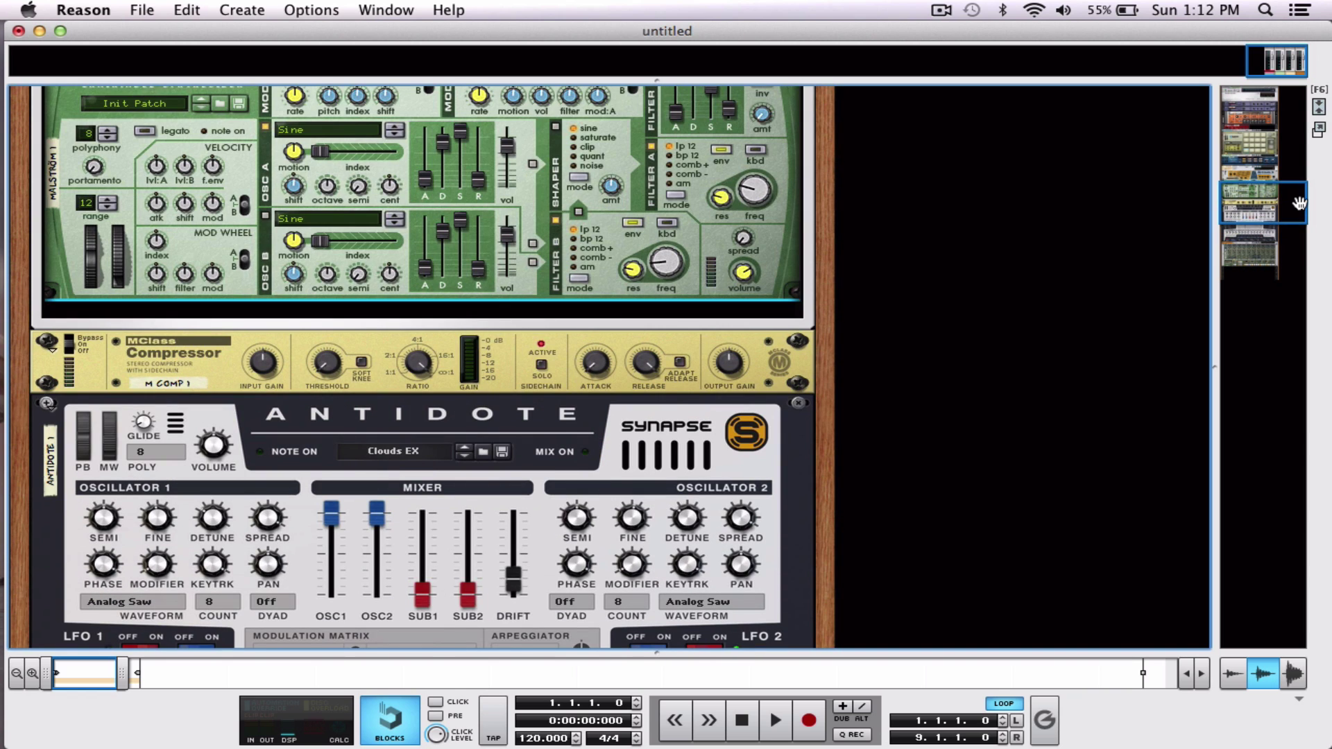
key(Tab)
key(Tab)
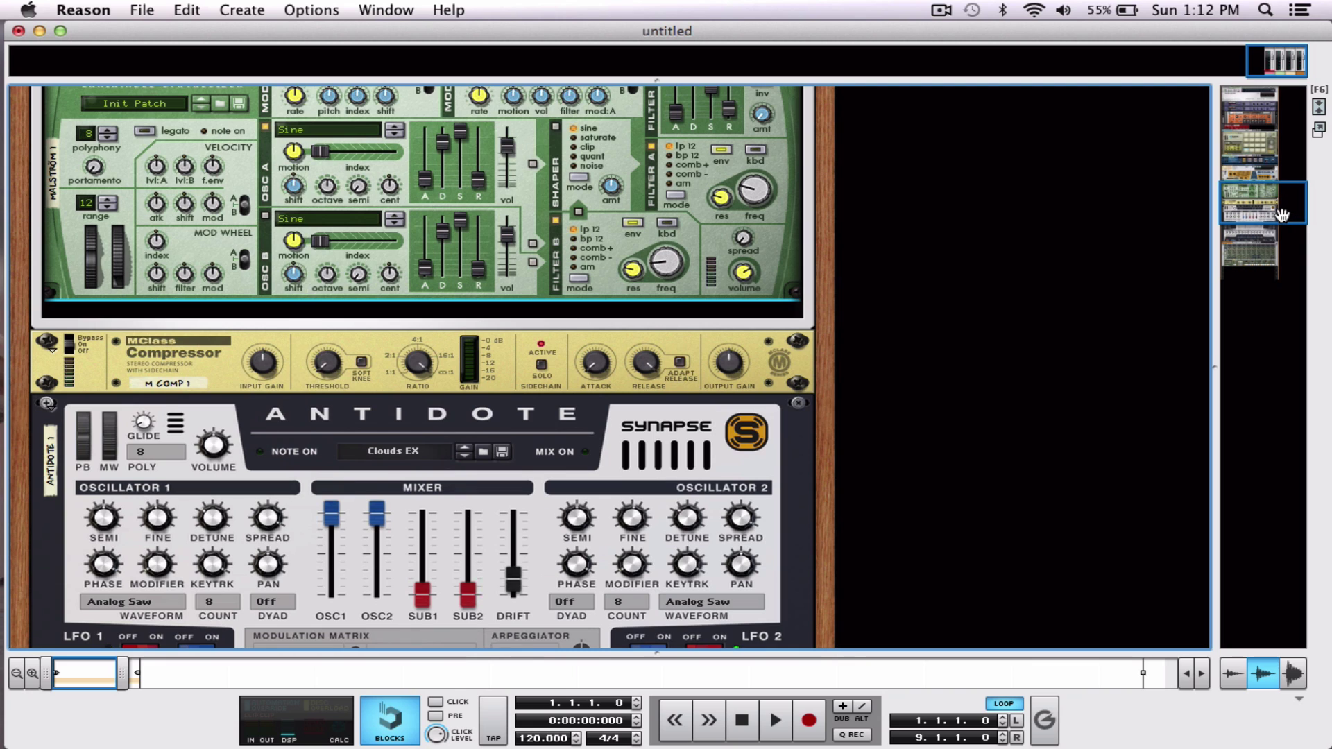
drag(1281, 215, 1281, 195)
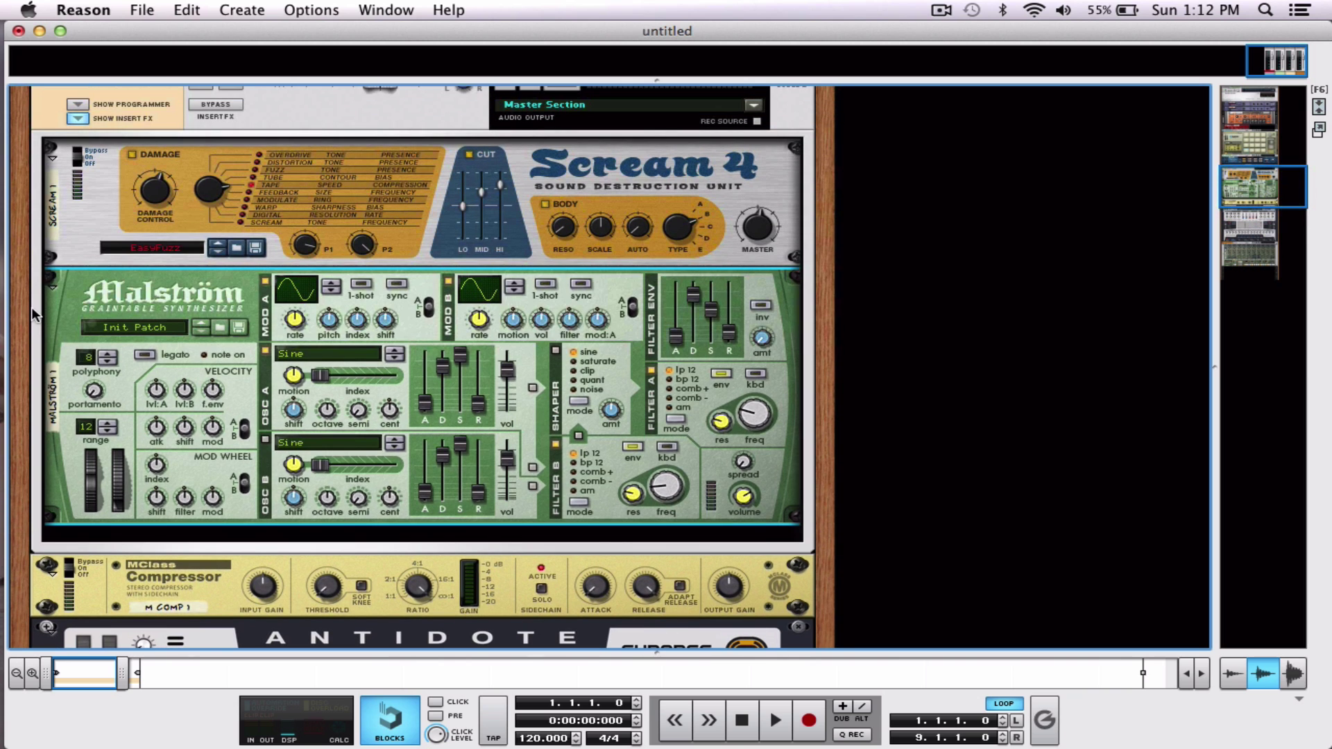
key(Tab)
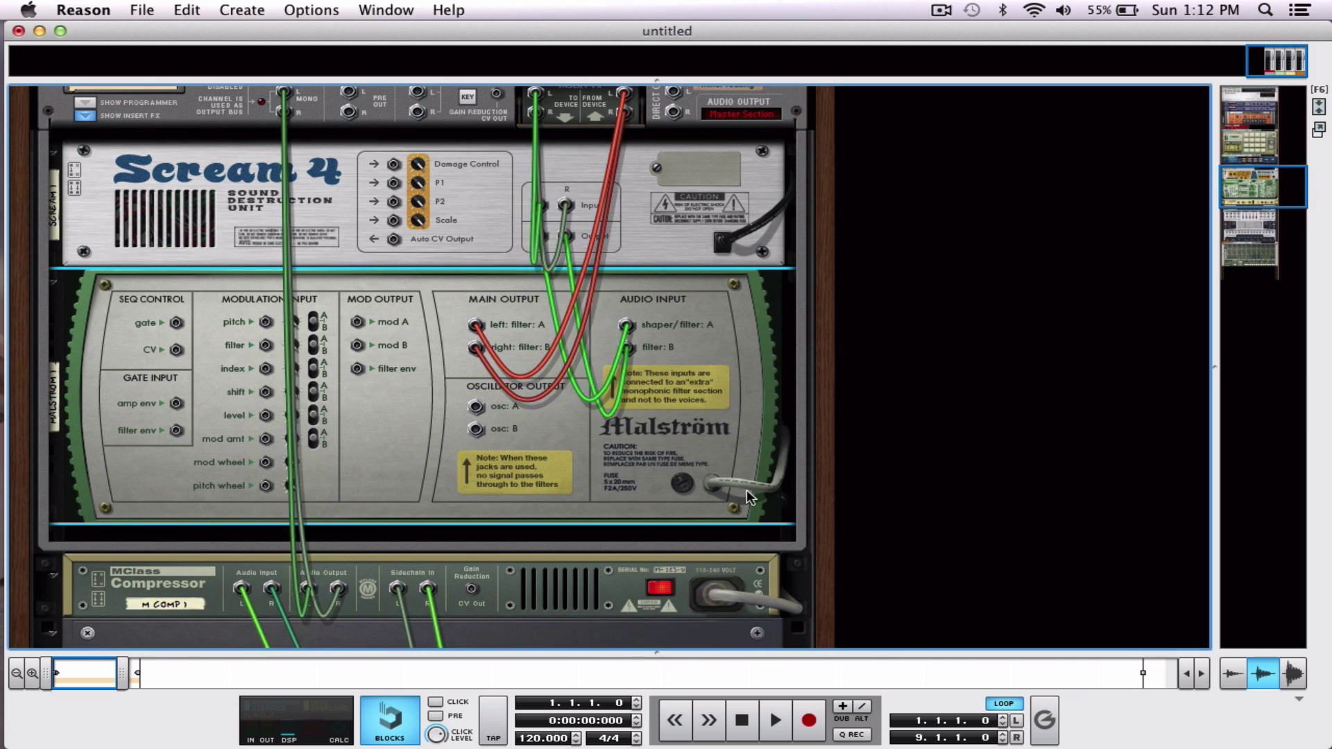
mouse_move(634, 328)
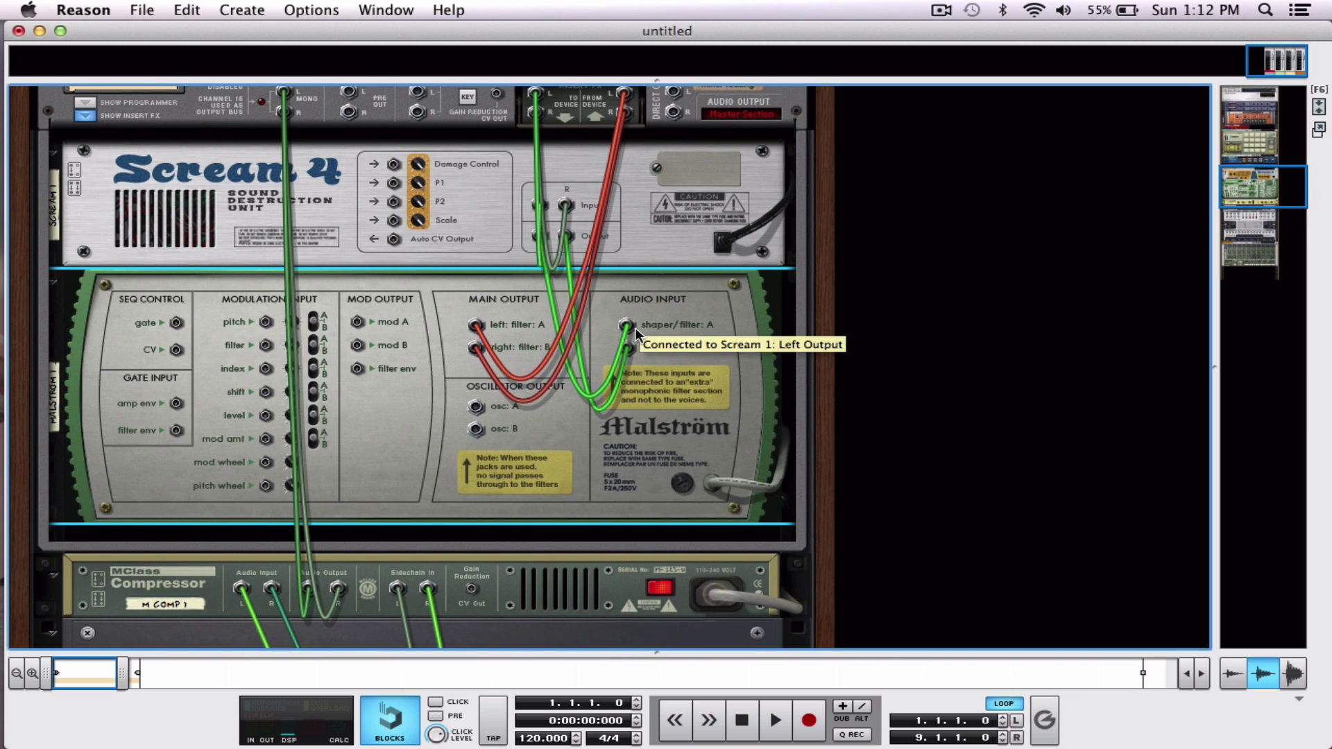
key(Tab)
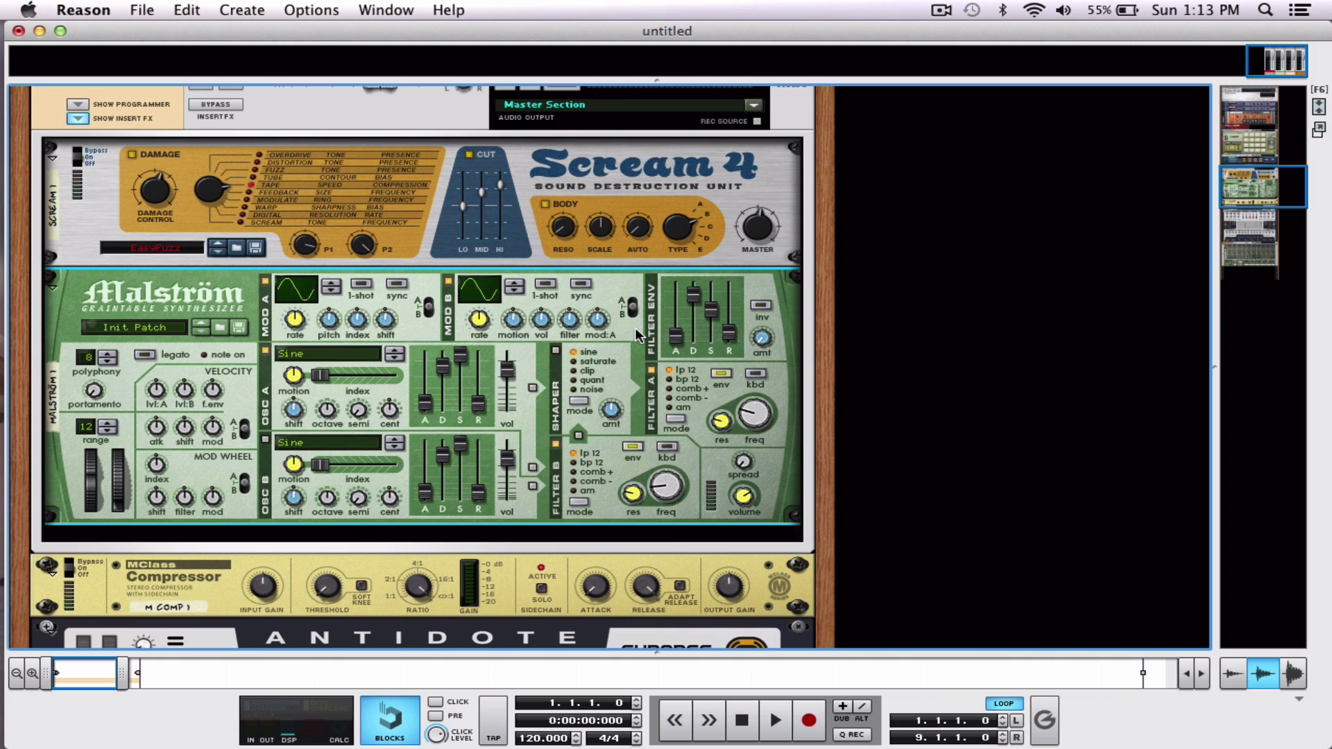
- Give the Malström track keyboard input in the track list, then hide the sequencer again
key(F7)
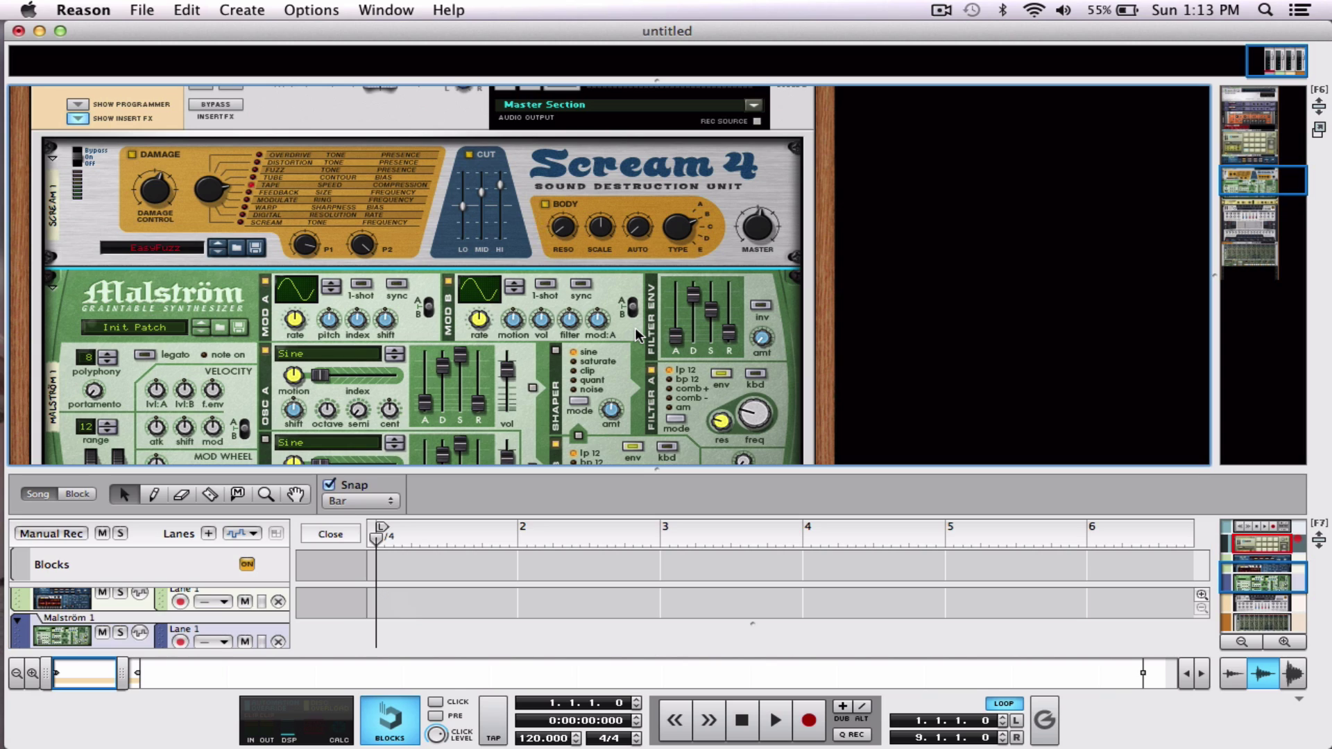
click(42, 638)
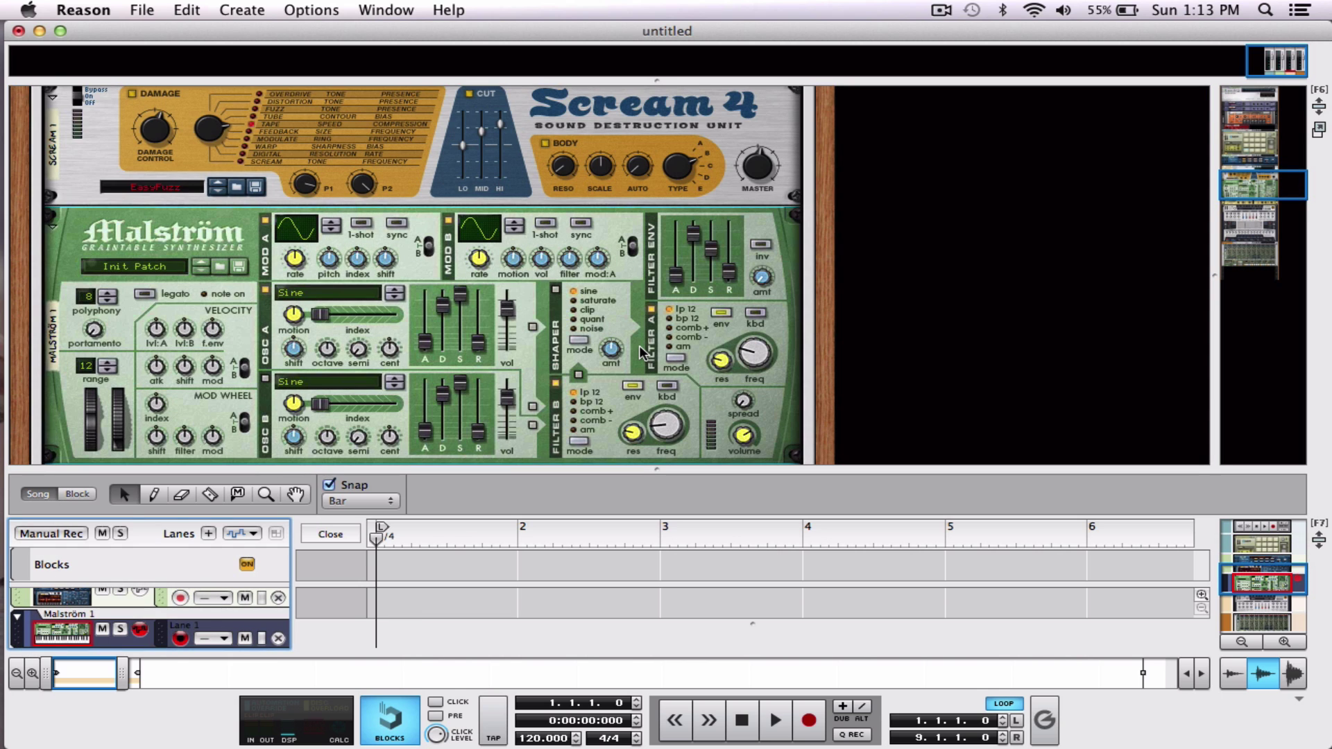
key(F7)
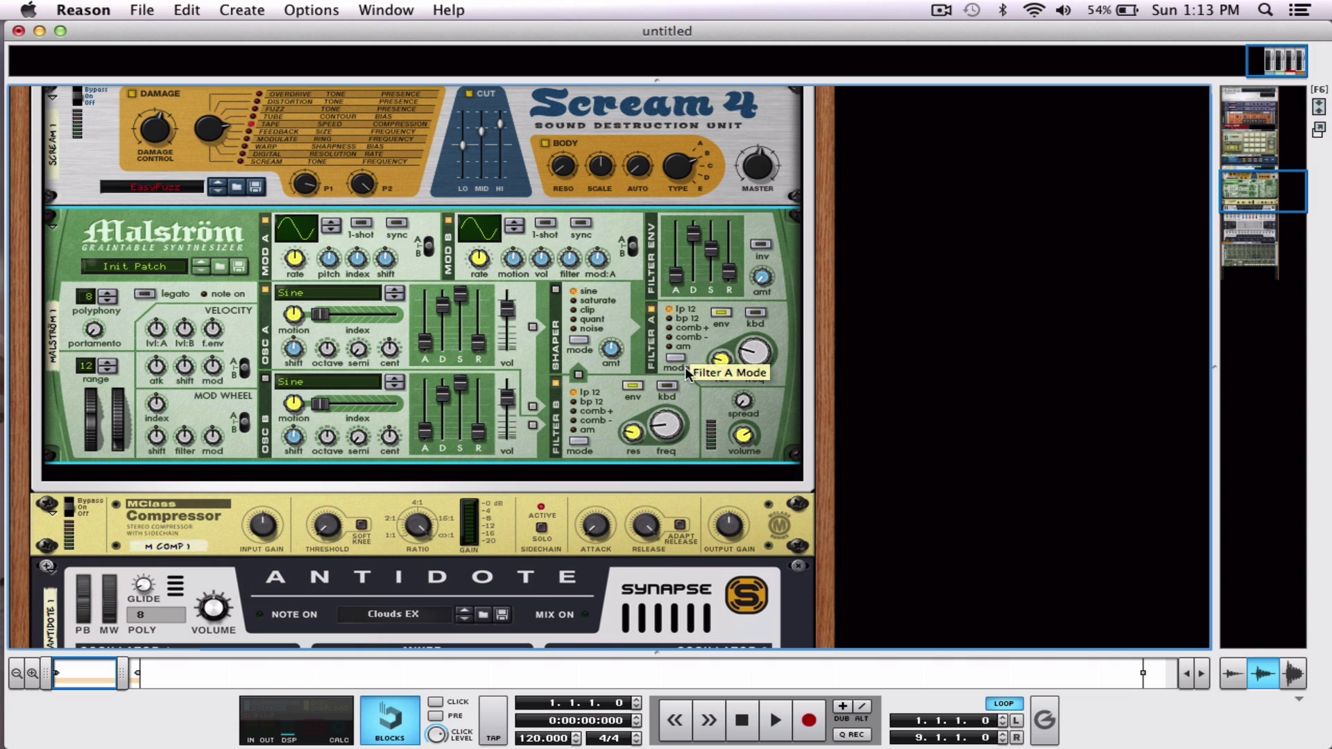
- Add a remote override mapping Malström Filter B freq to the Korg keyboard's Pitch Bend Wheel
right_click(669, 429)
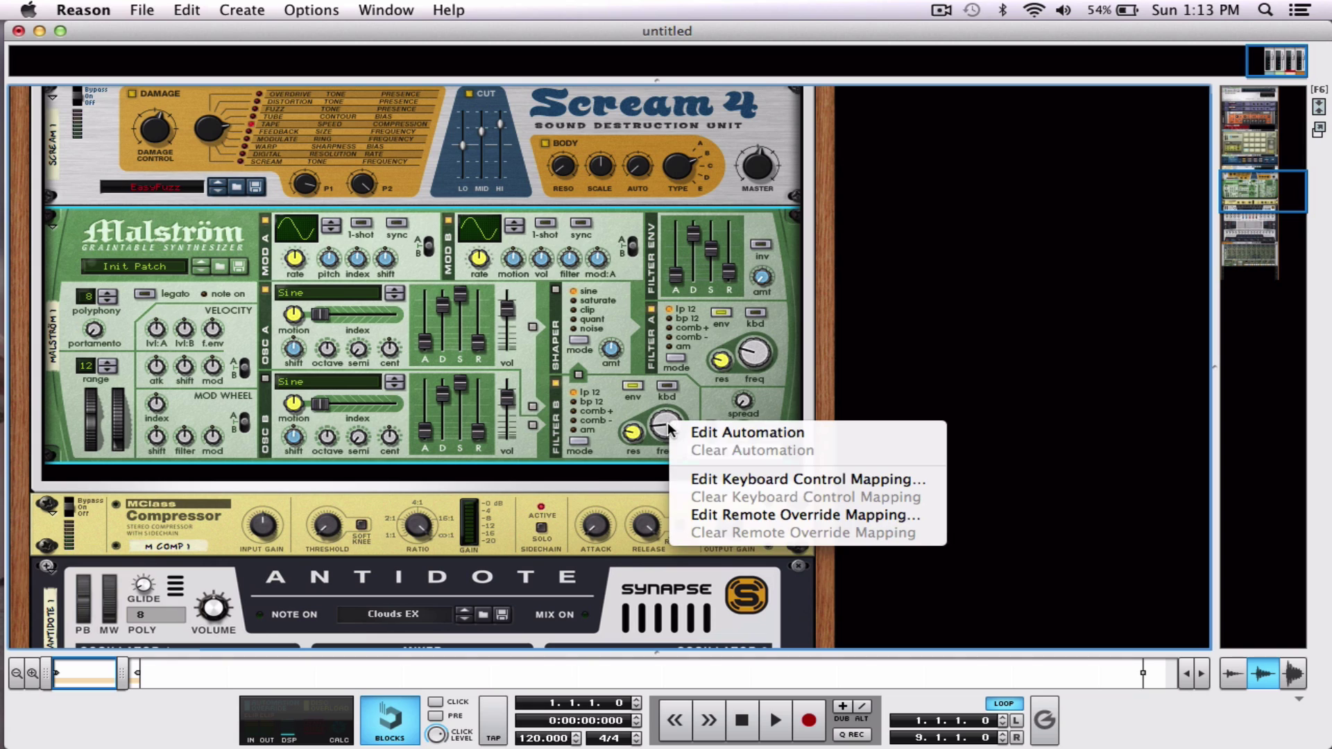
click(726, 522)
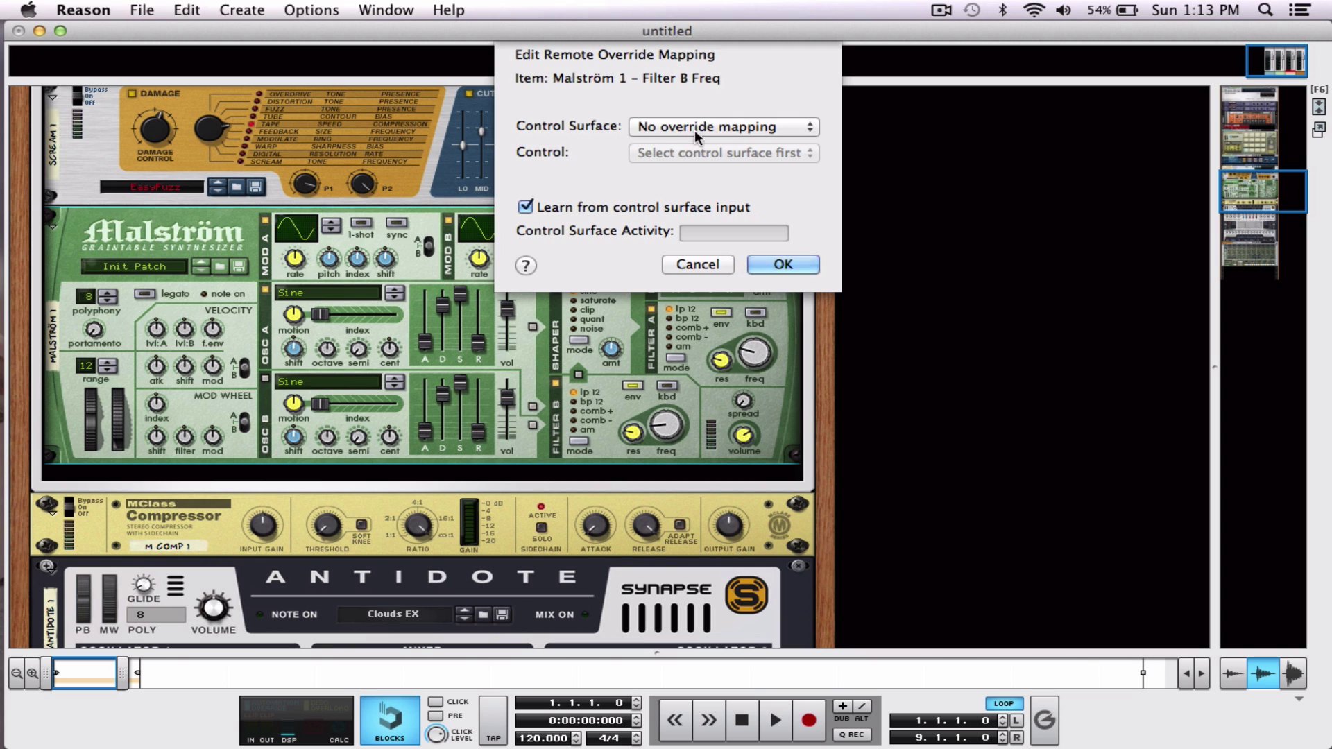
click(801, 127)
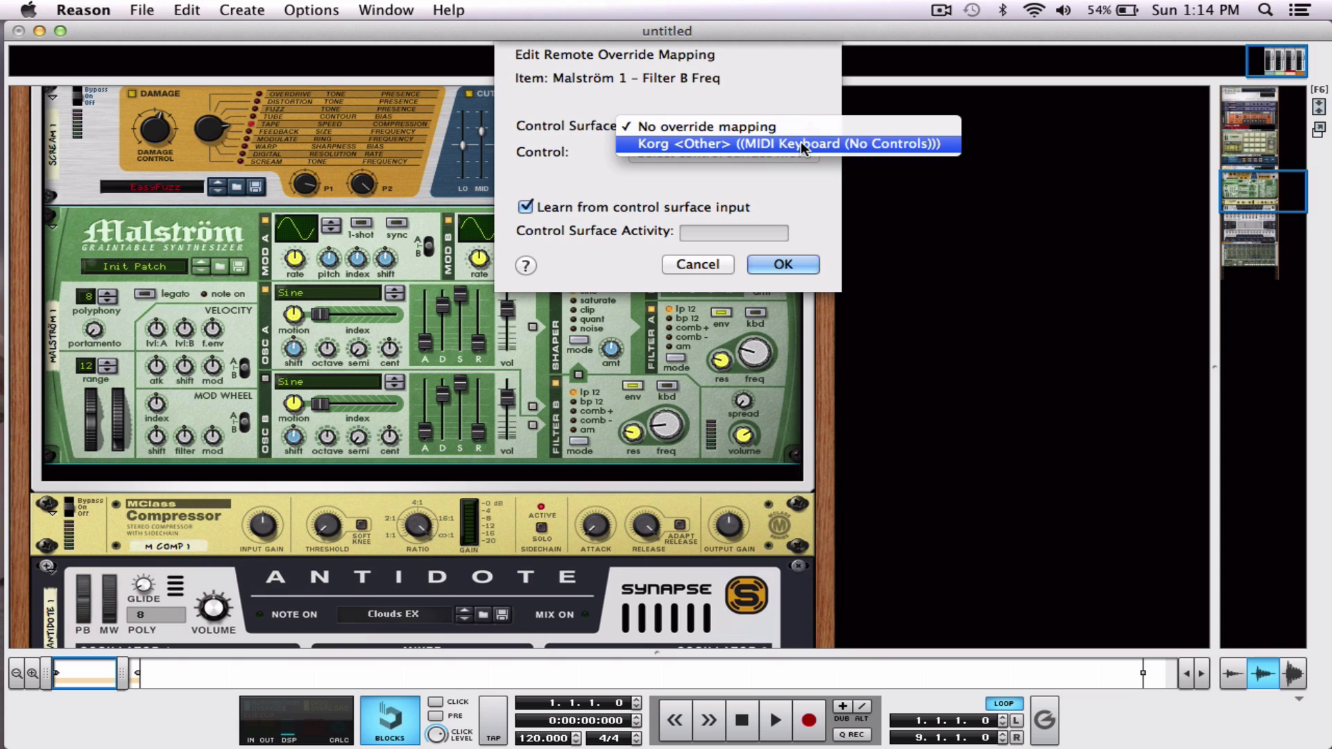
click(800, 142)
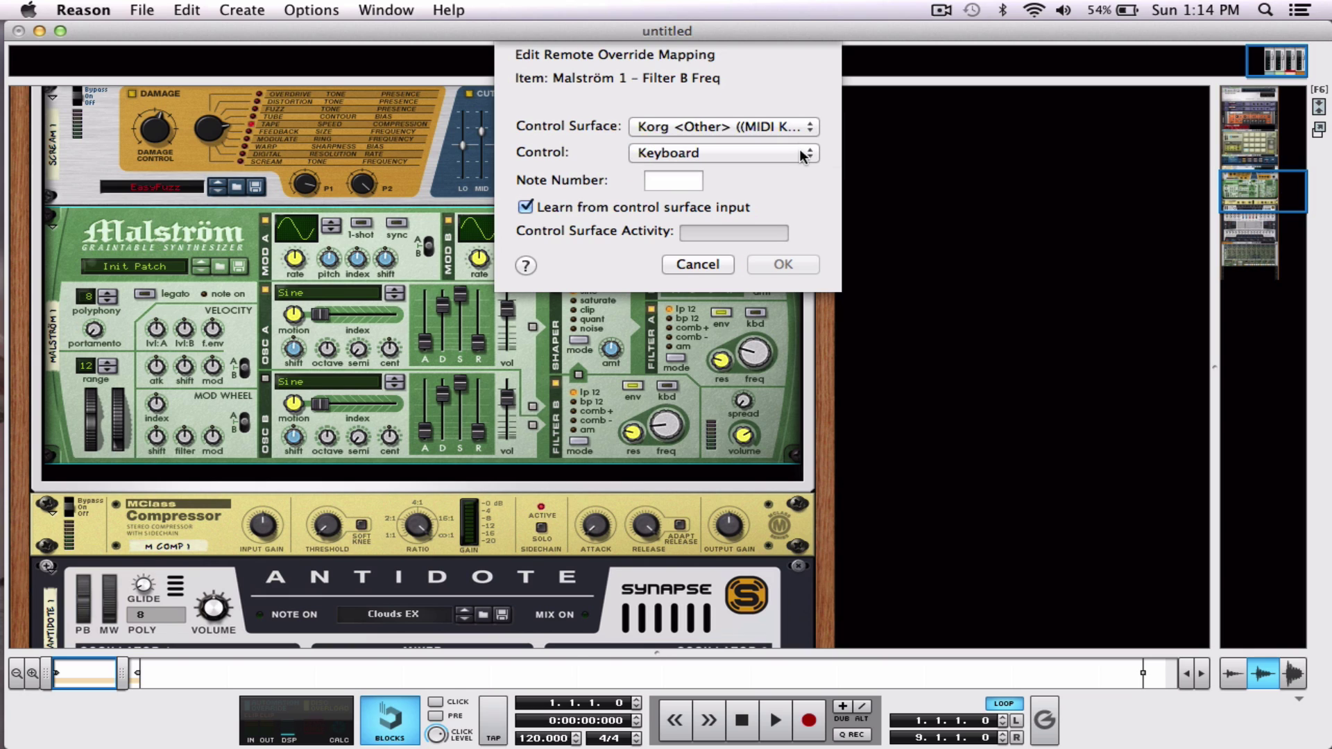
click(797, 153)
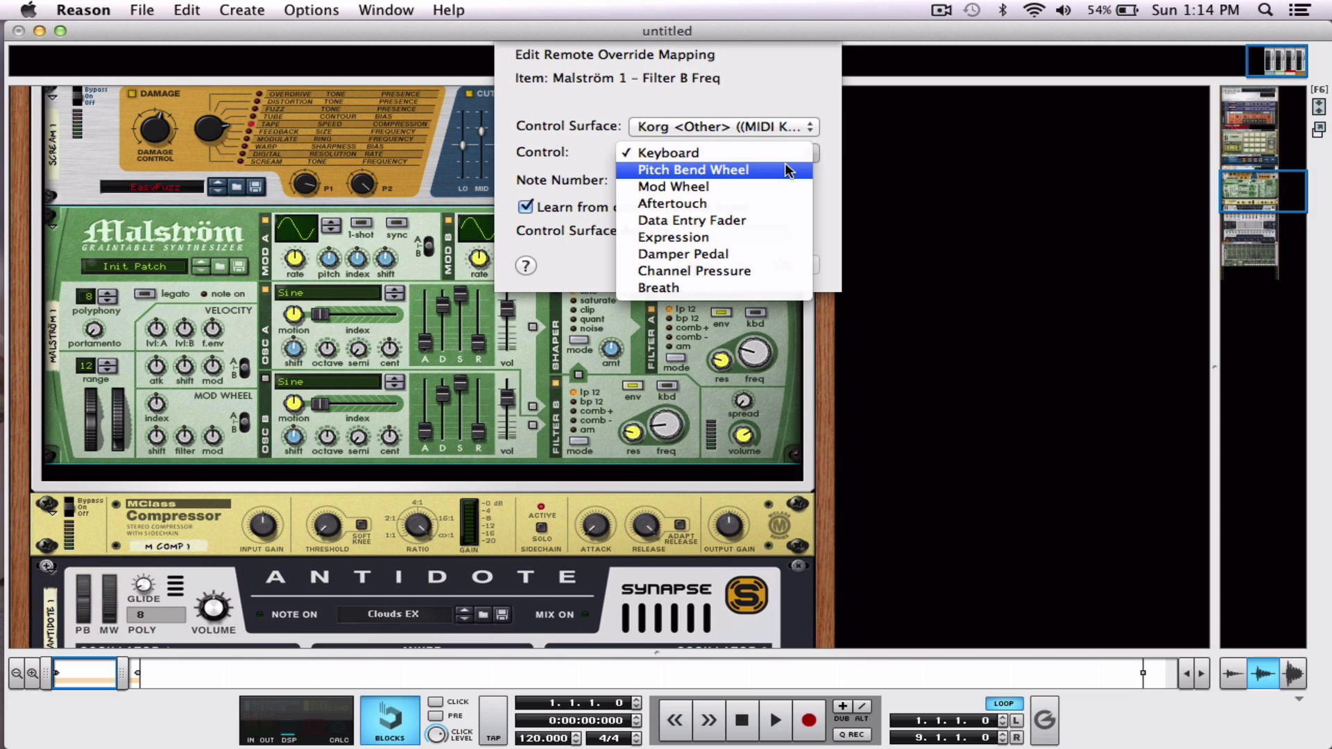
click(785, 166)
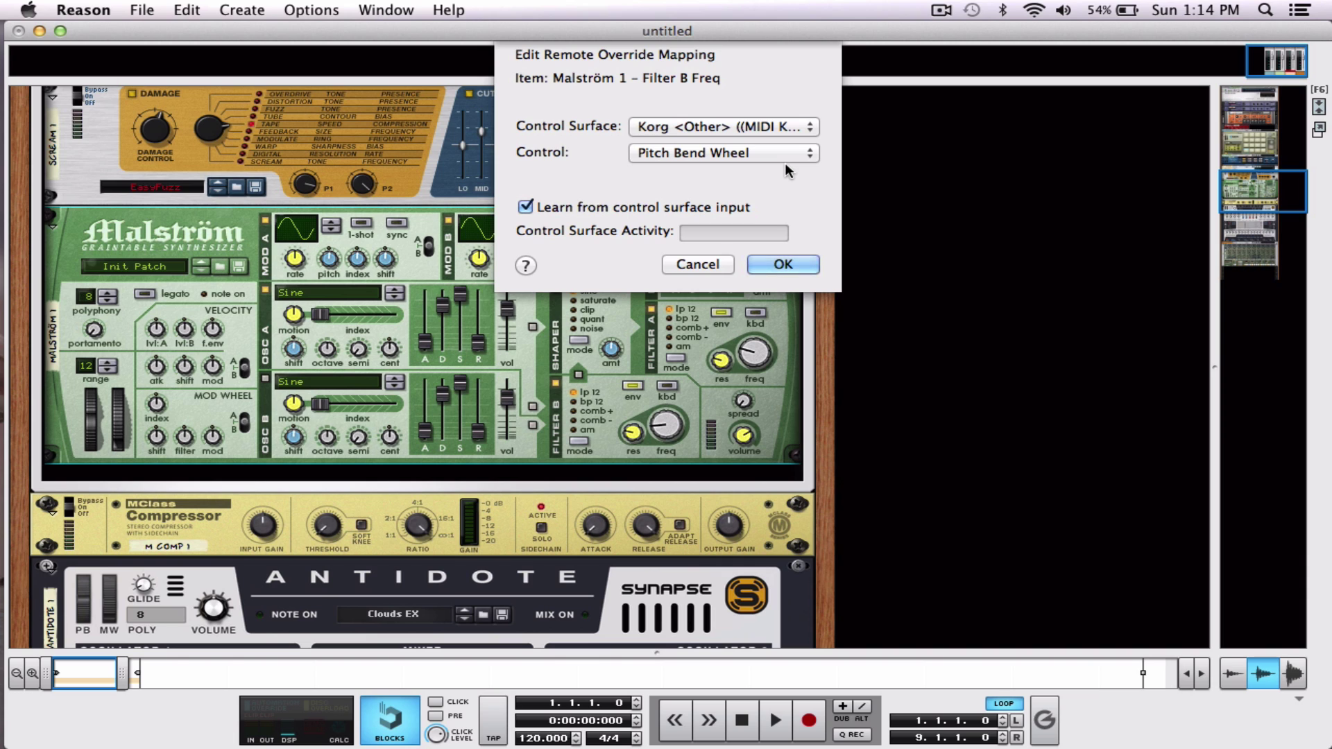
click(780, 265)
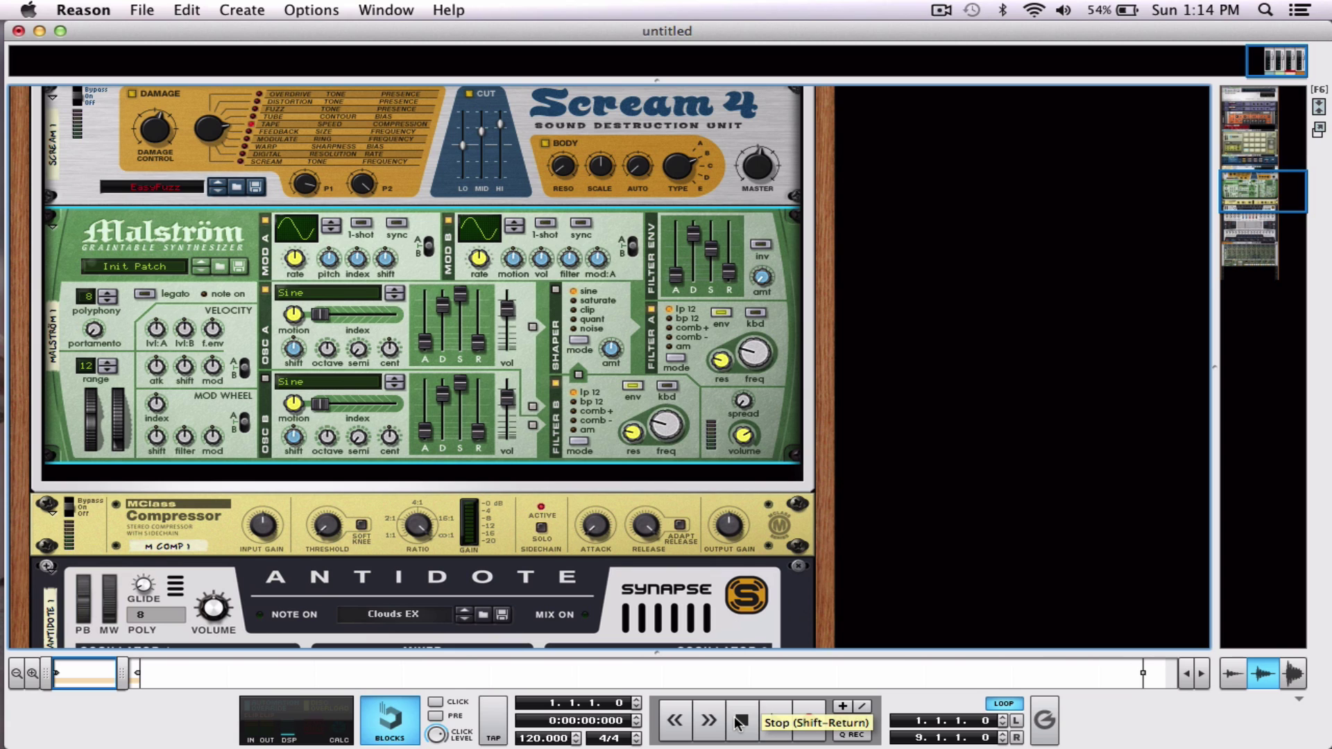
- Play the song to try the Pitch Bend Wheel mapping, then stop and rewind to 1.1.1.0
key(space)
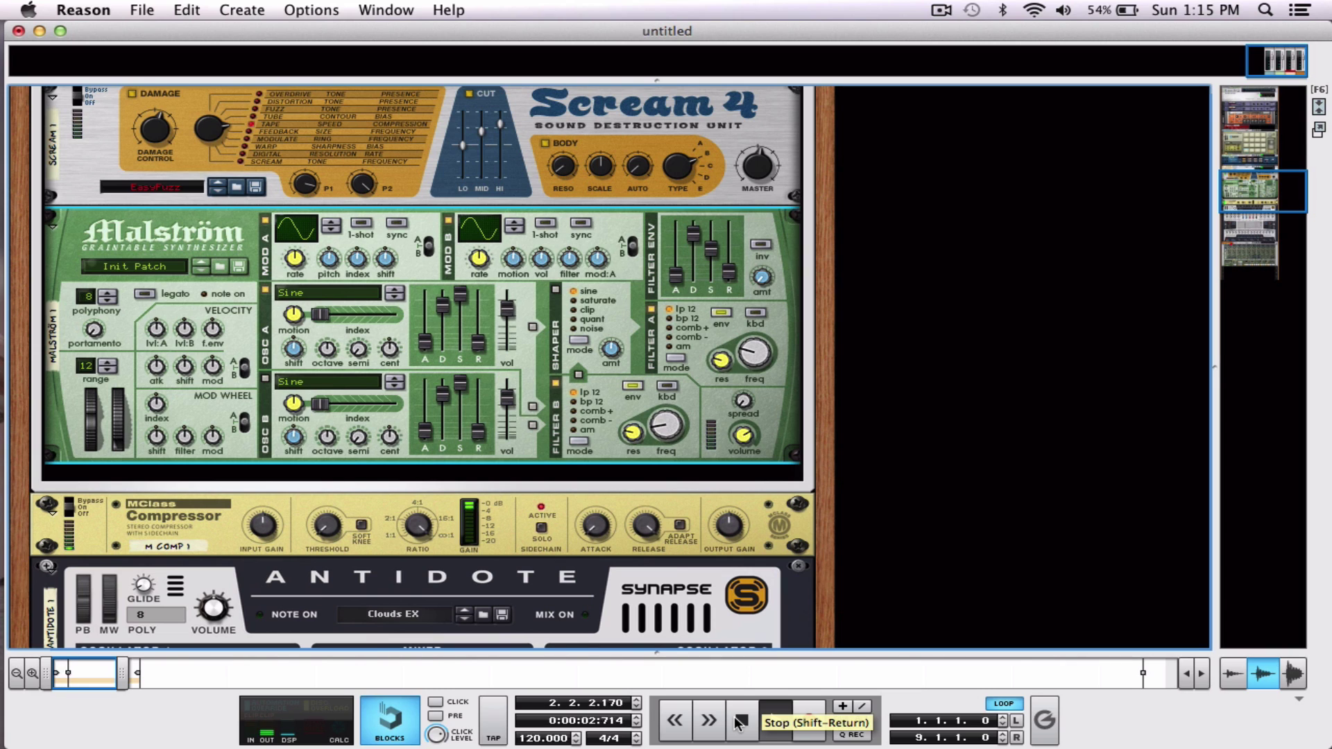
double_click(753, 730)
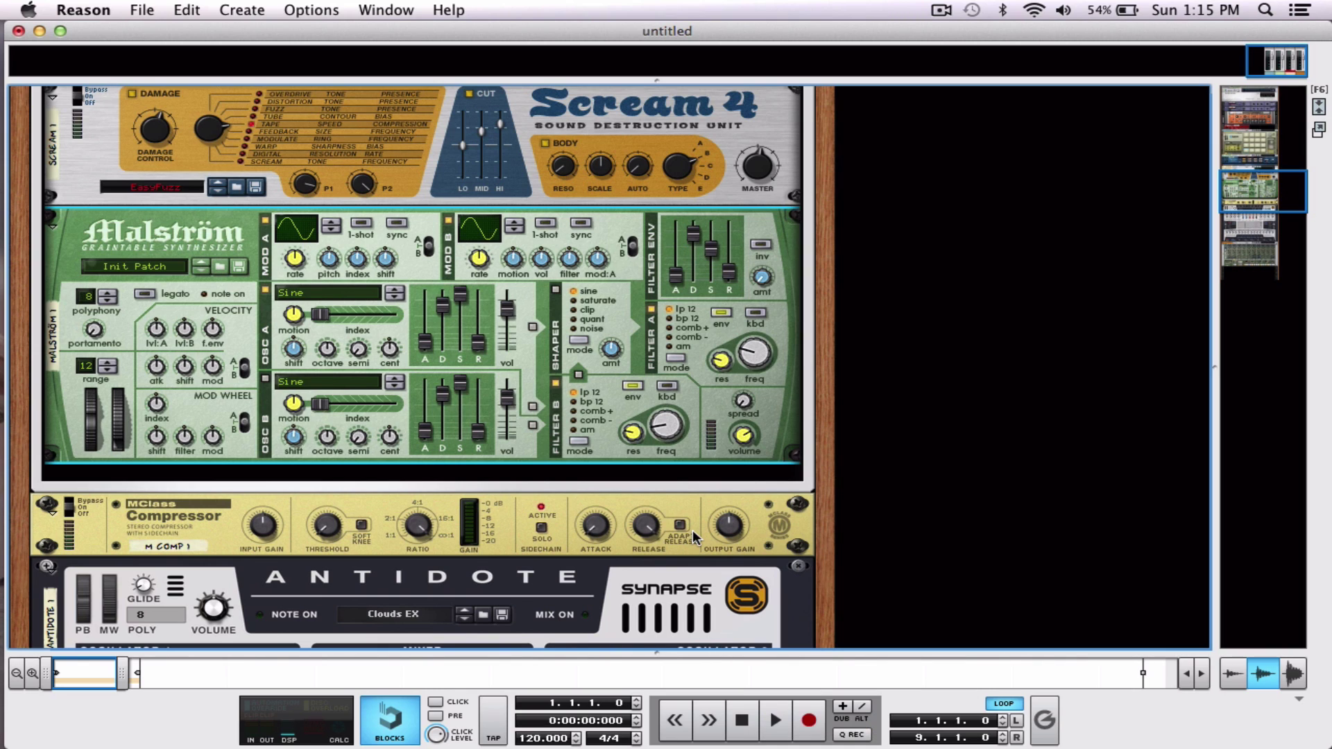
mouse_move(670, 430)
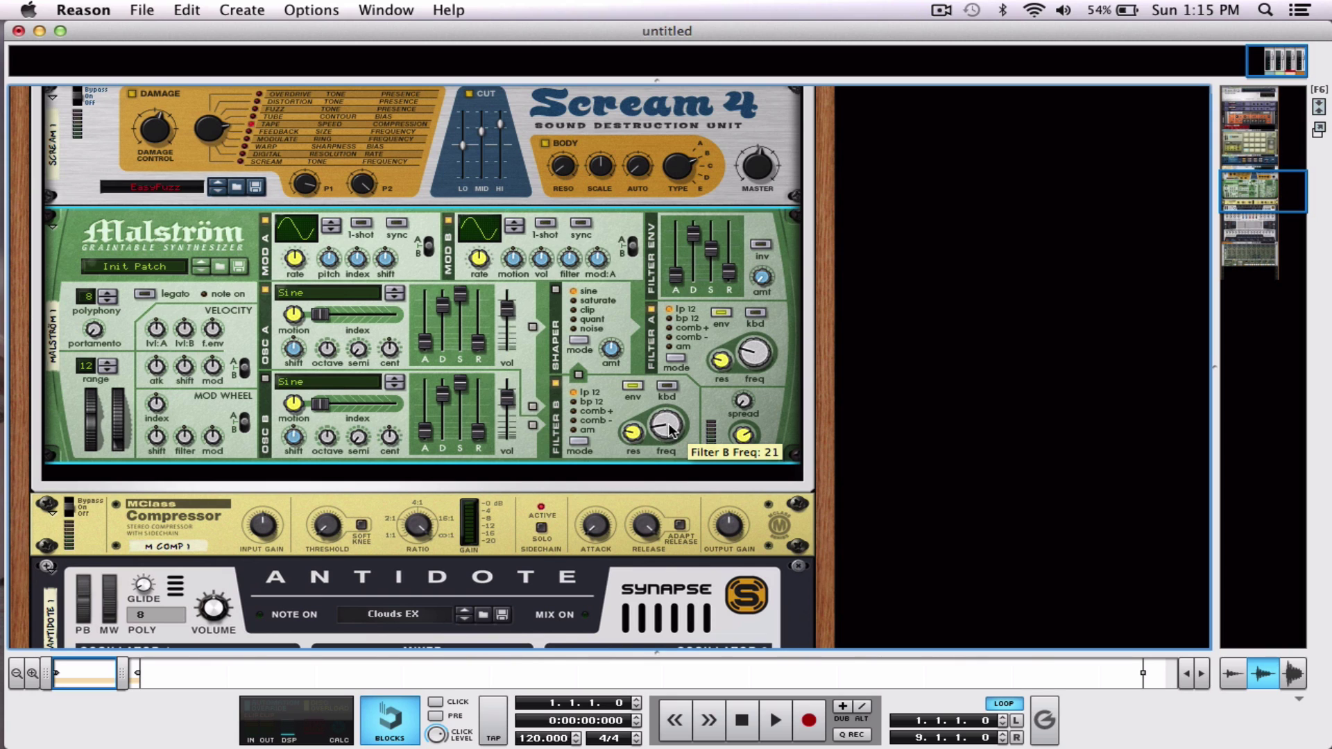
- Add a Filter B Freq automation lane and record about seven bars of frequency sweeps with pre-count on
alt+click(670, 430)
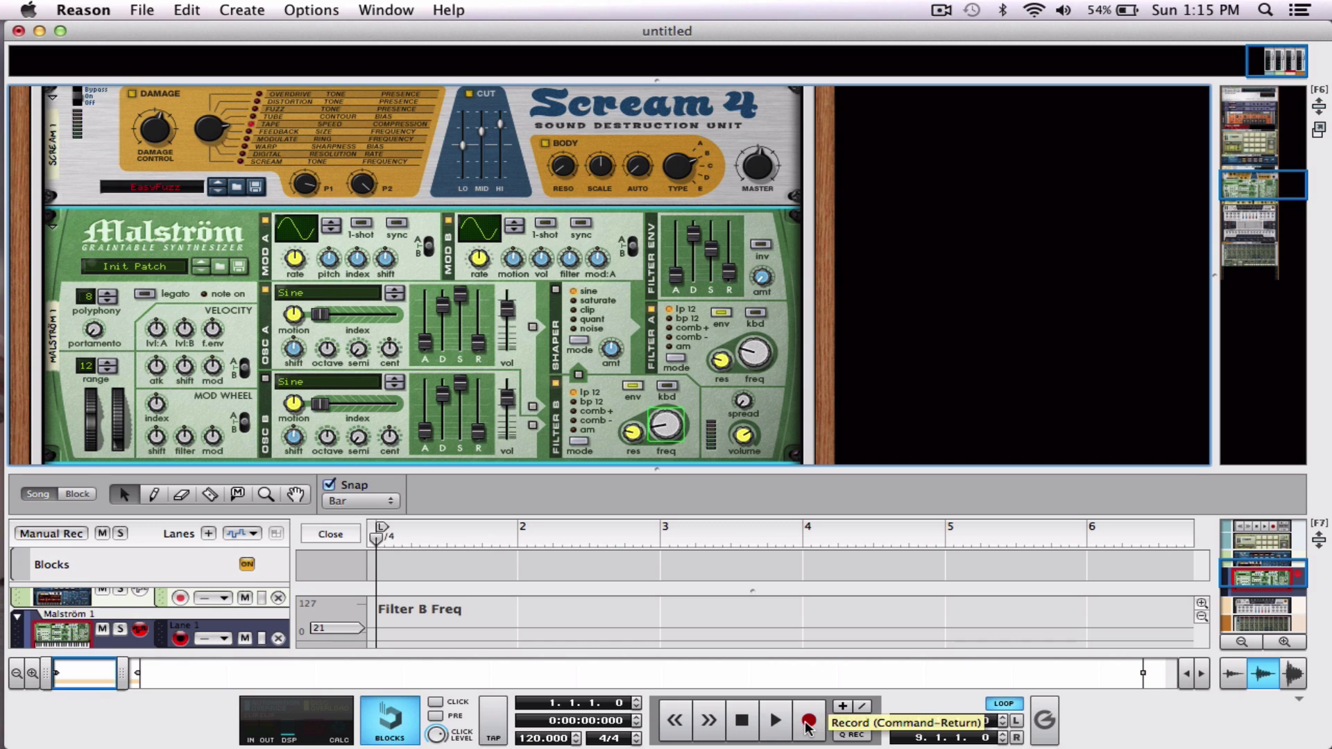
click(435, 715)
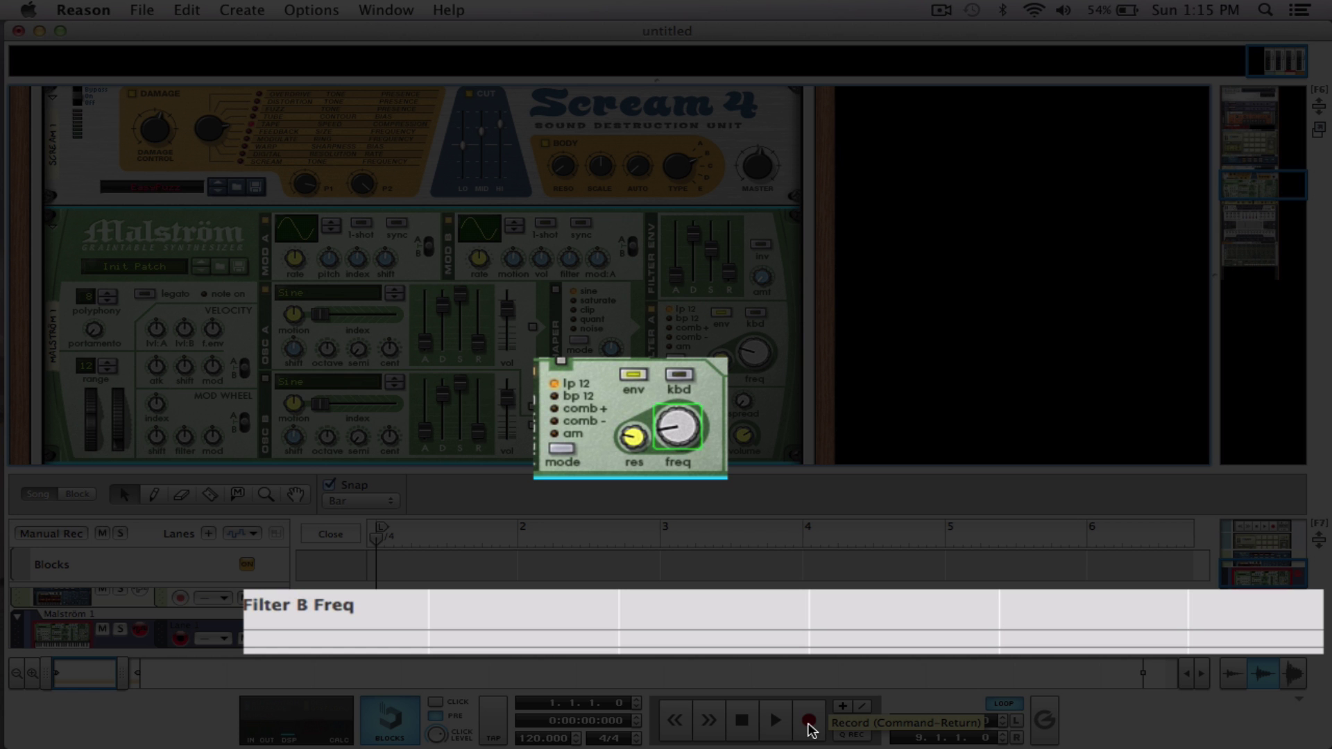
click(810, 721)
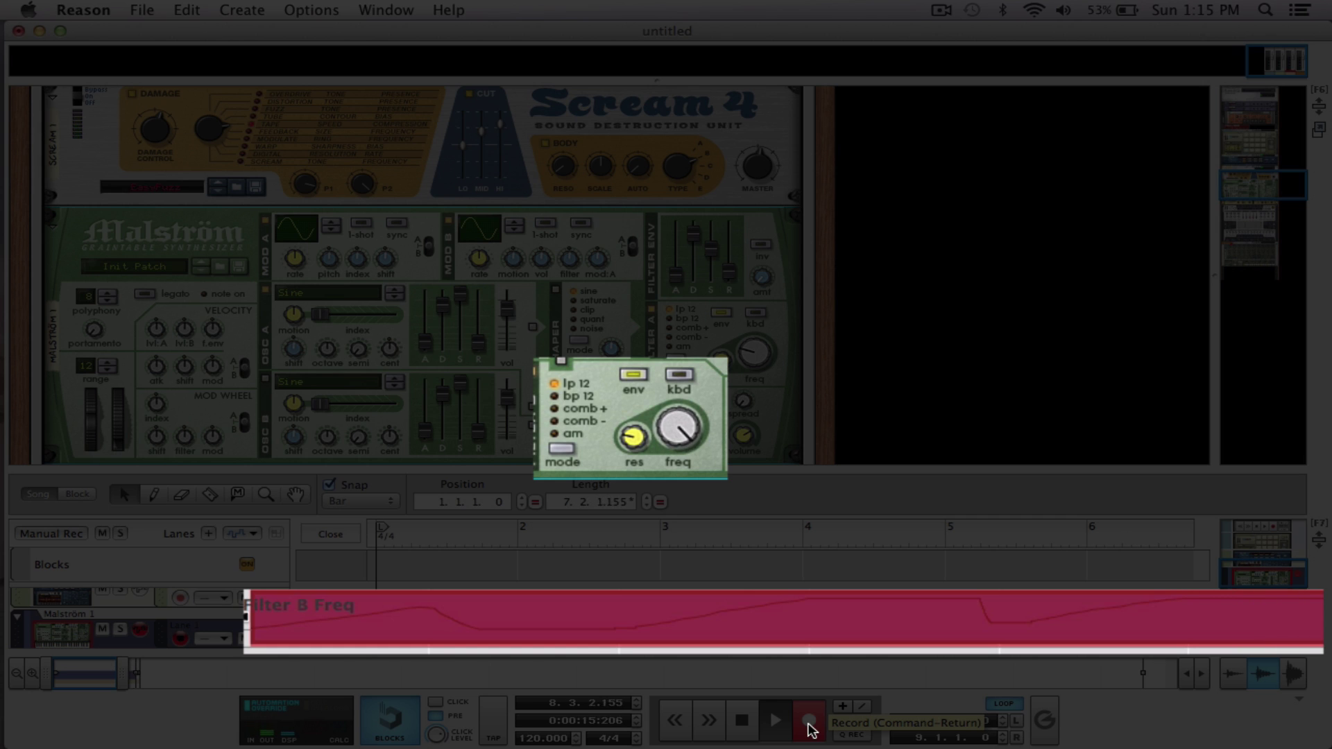
key(space)
key(space)
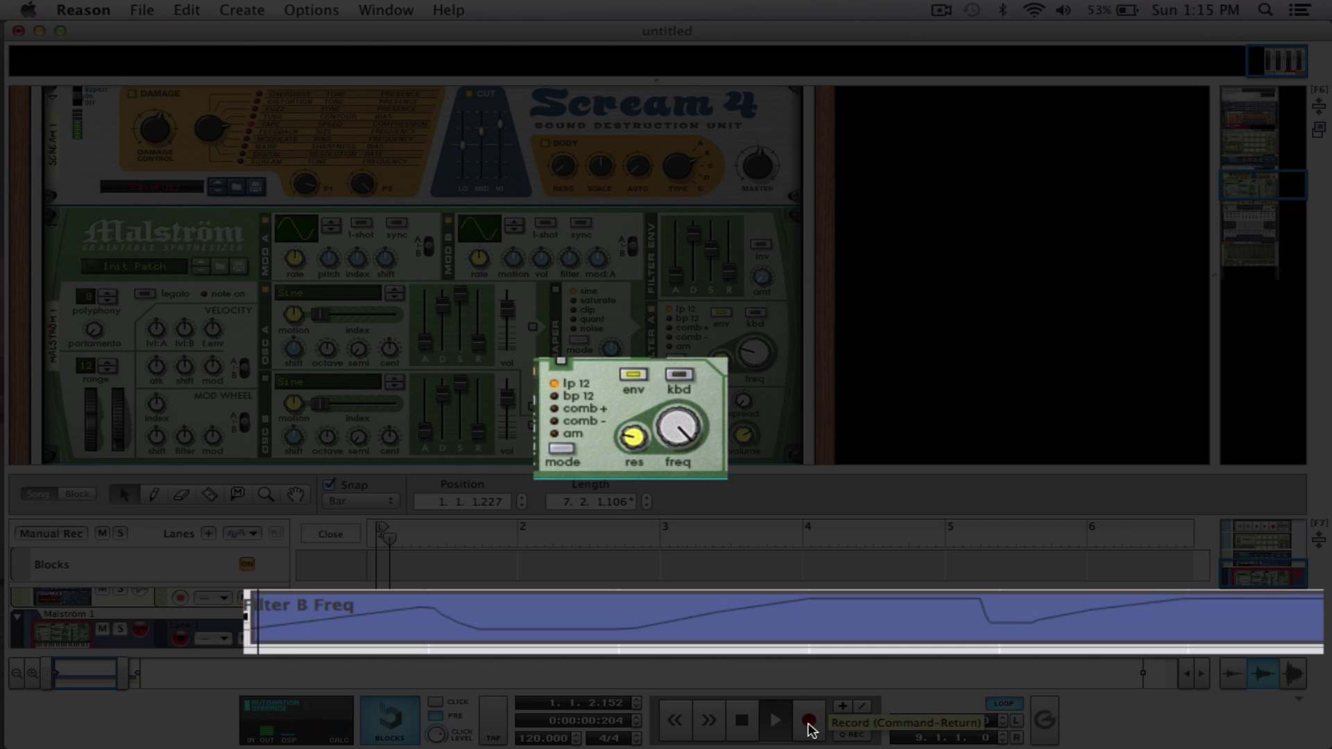
click(743, 723)
click(745, 724)
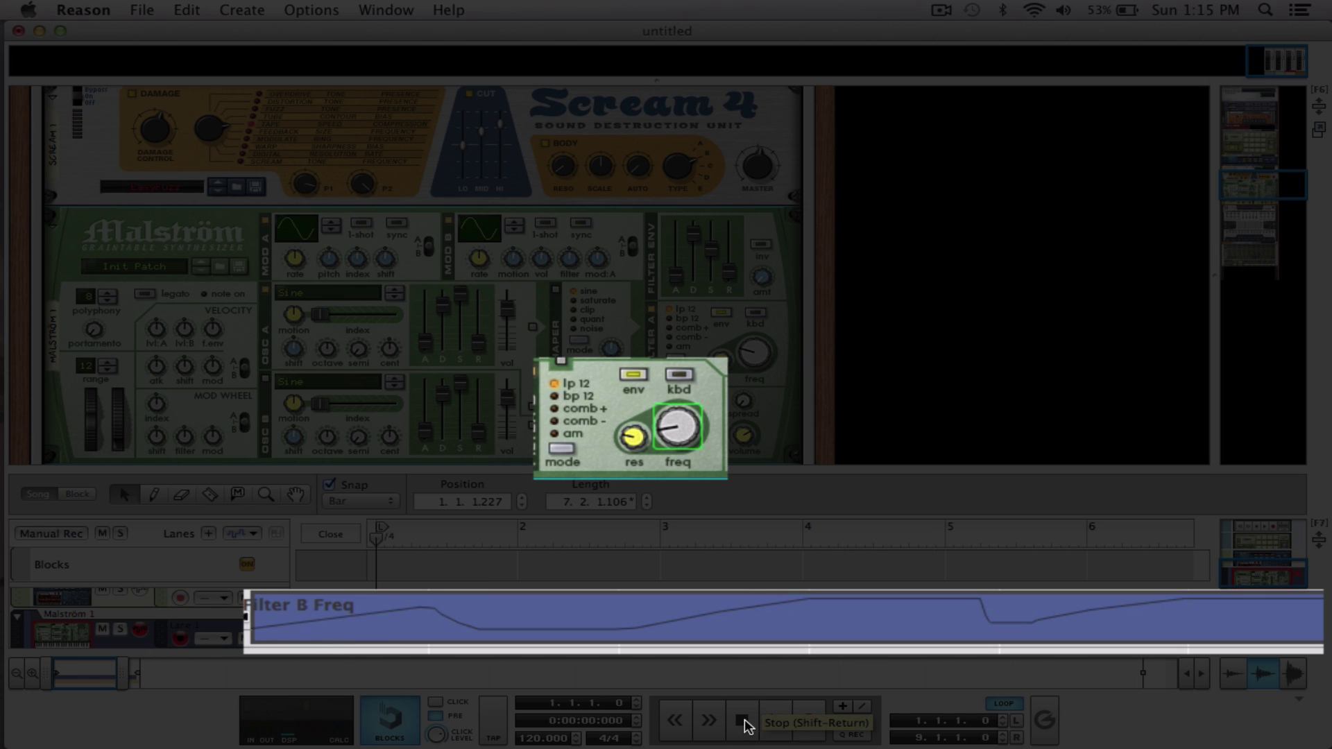
- Play back the Filter B Freq automation, rewind to bar 1, and hide the sequencer
key(space)
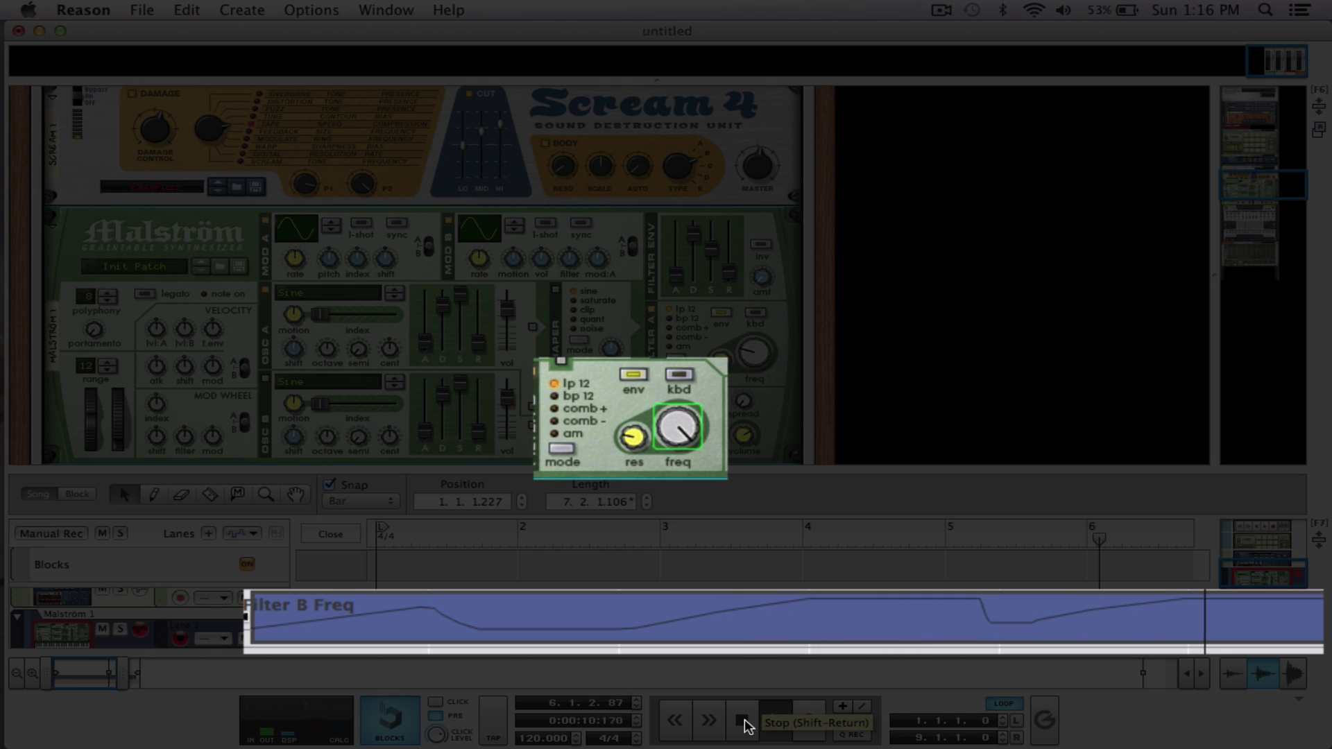
click(744, 726)
click(744, 725)
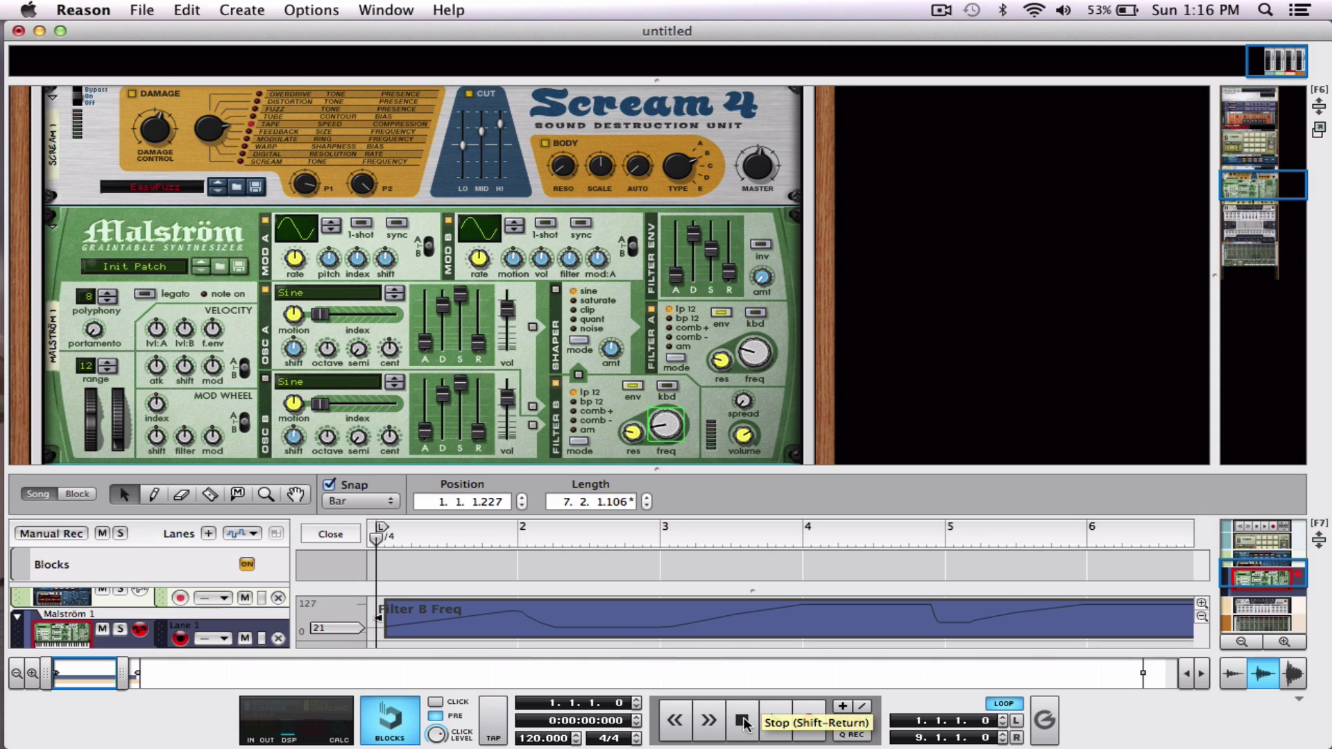
key(F7)
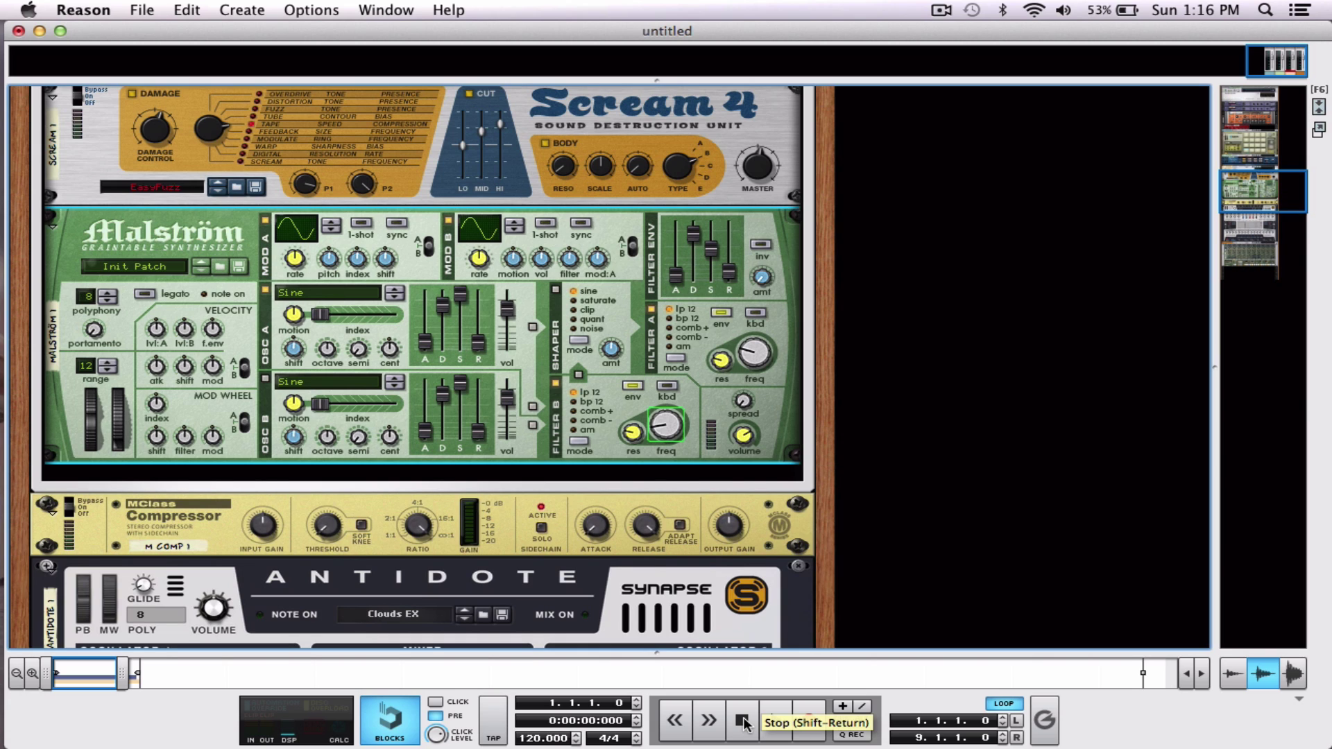
- Duplicate the seven-bar Filter B Freq clip and Option-drag a copy into a new Filter A Freq lane
key(F6)
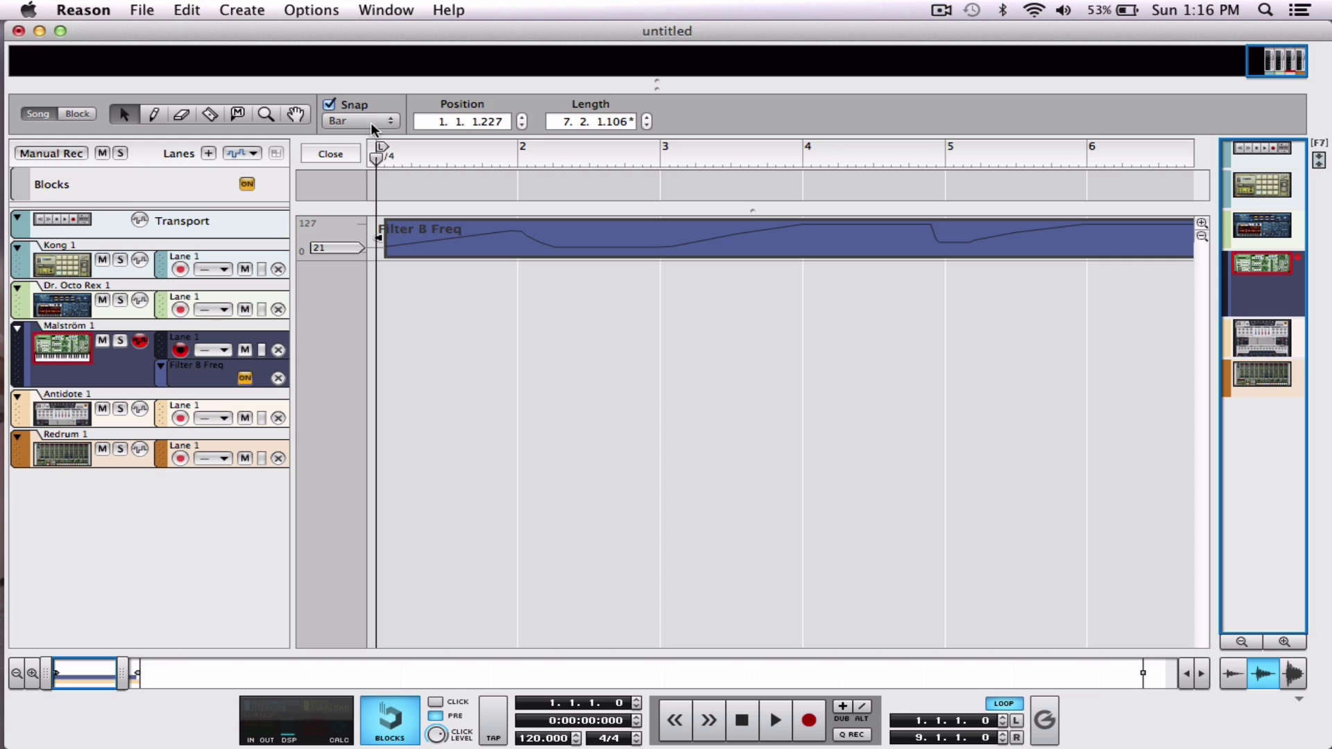
click(437, 255)
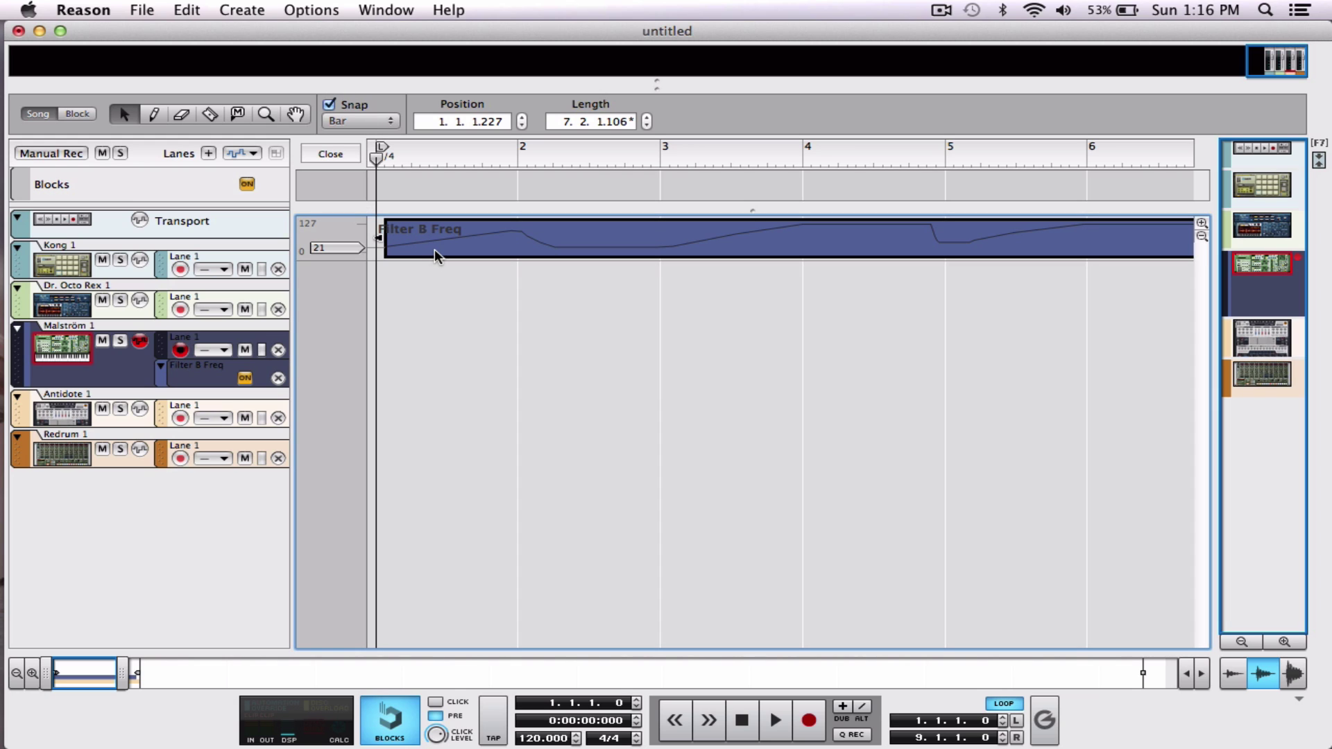
click(331, 155)
mouse_move(484, 383)
mouse_down()
mouse_move(472, 274)
mouse_move(469, 368)
mouse_up()
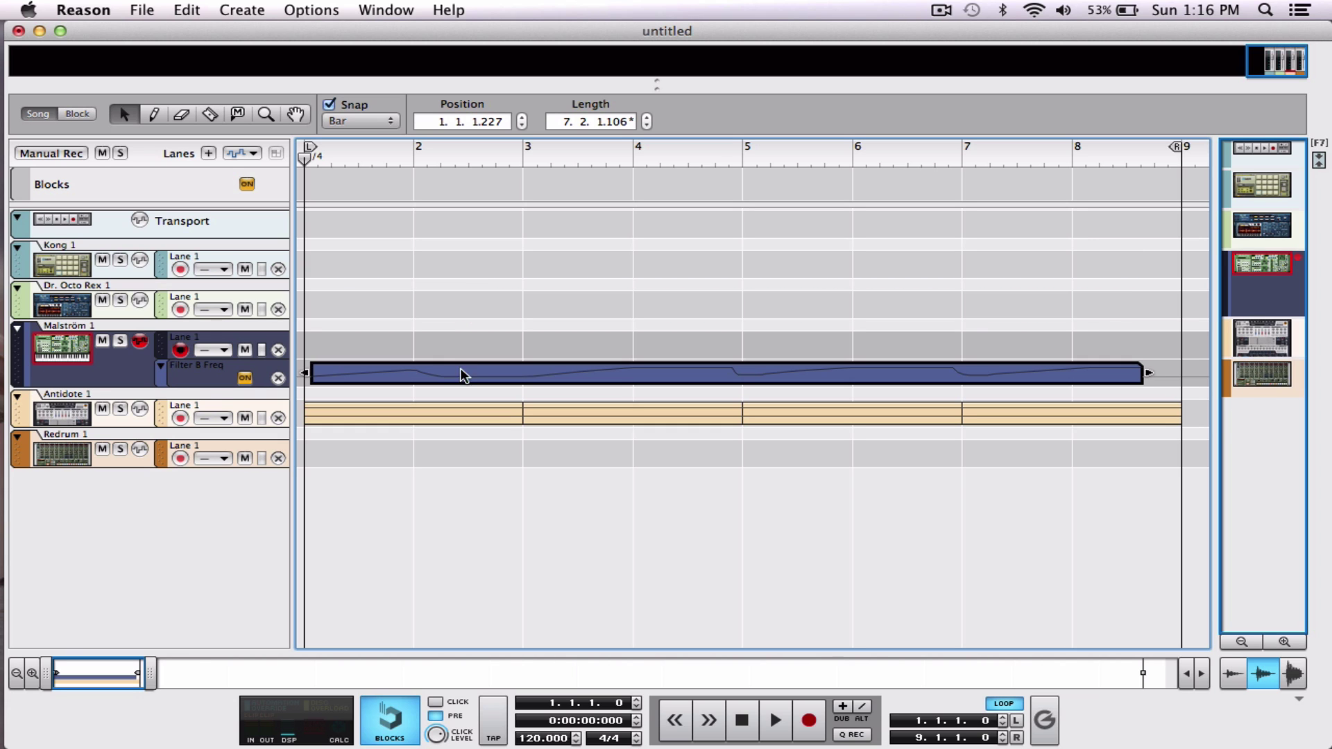
key(F6)
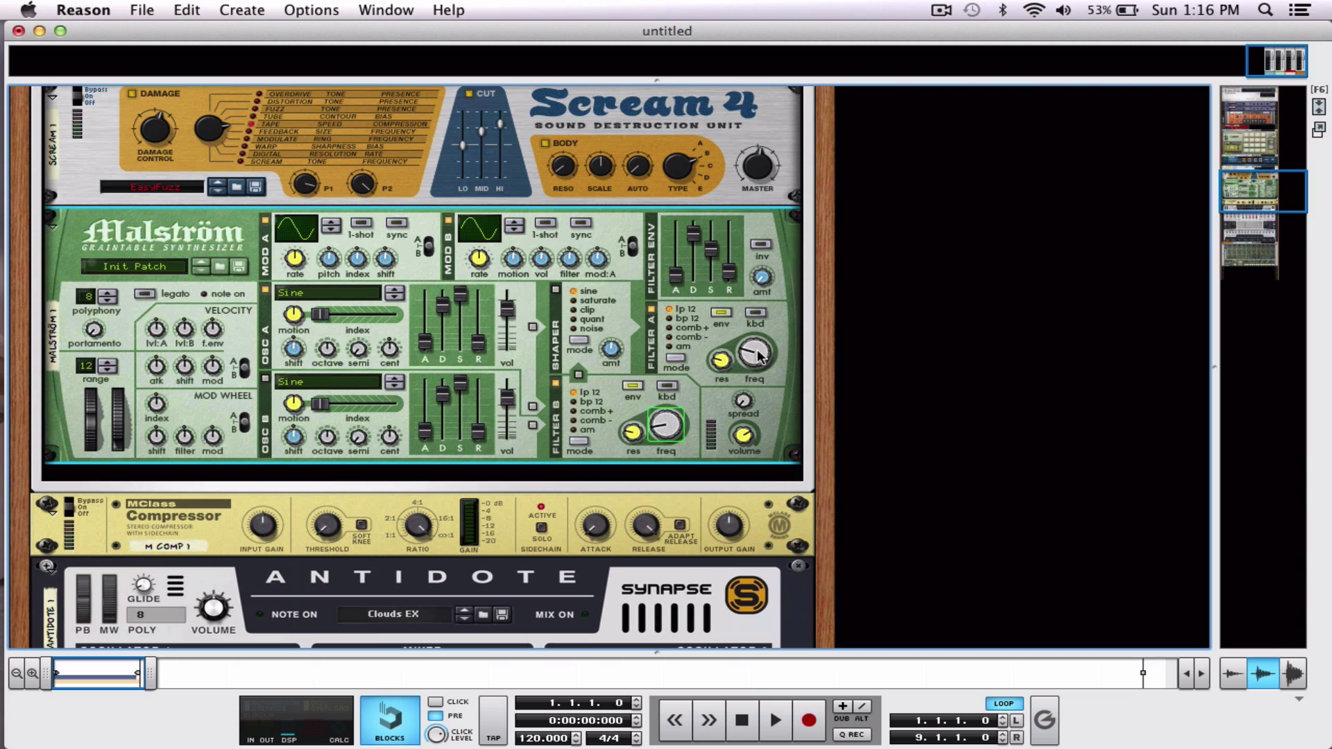
key(F7)
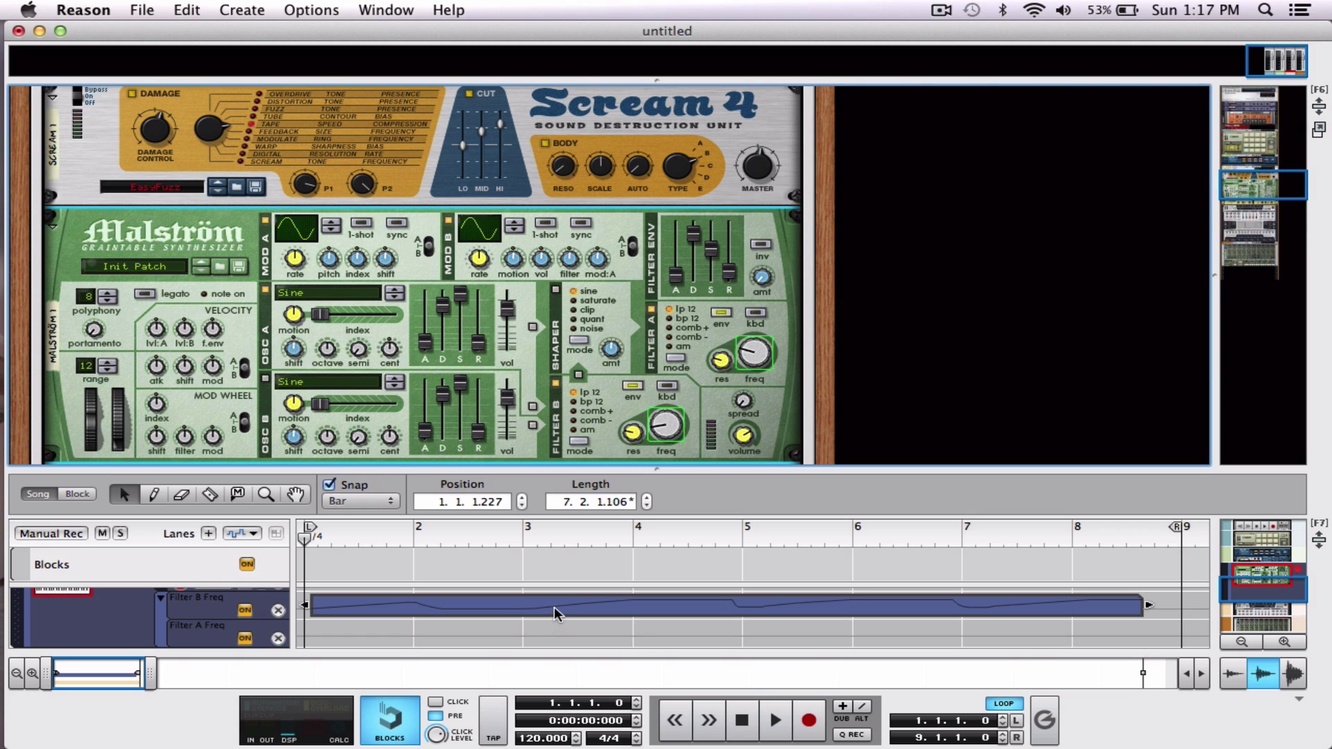
drag(555, 613, 583, 642)
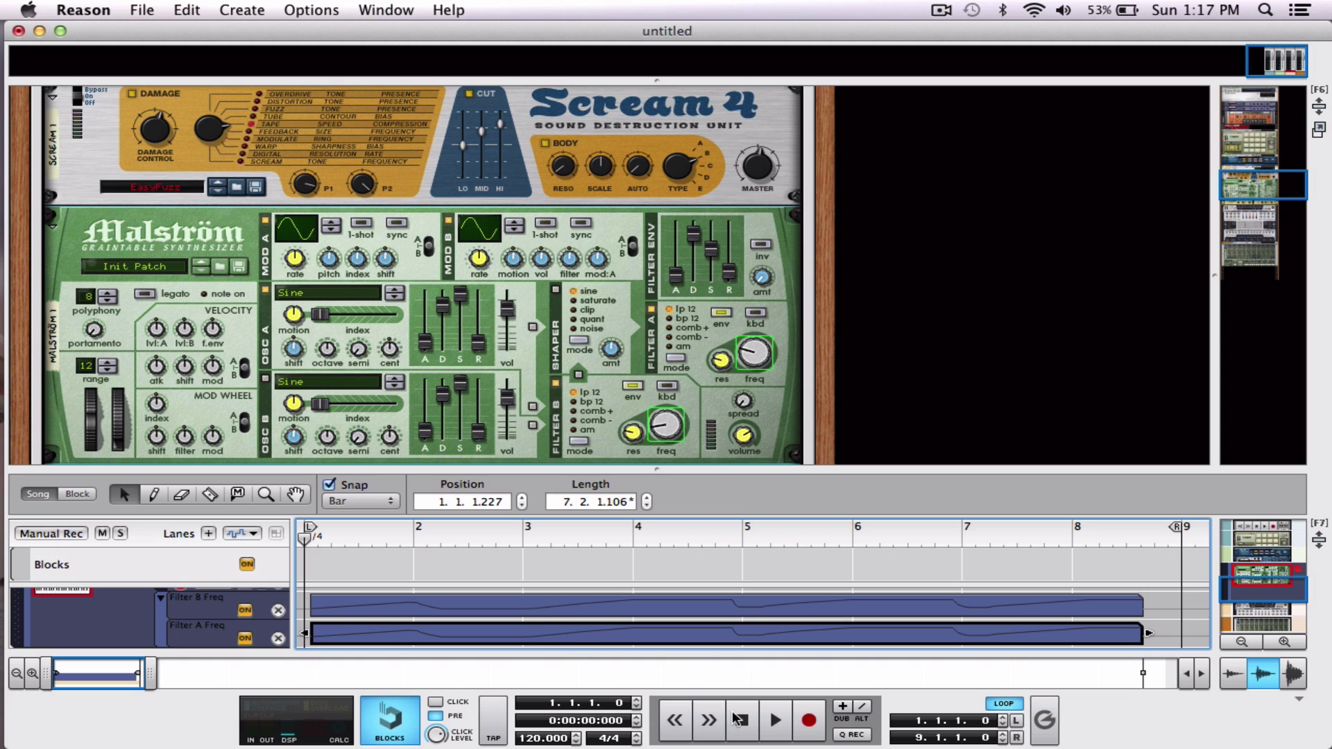
key(space)
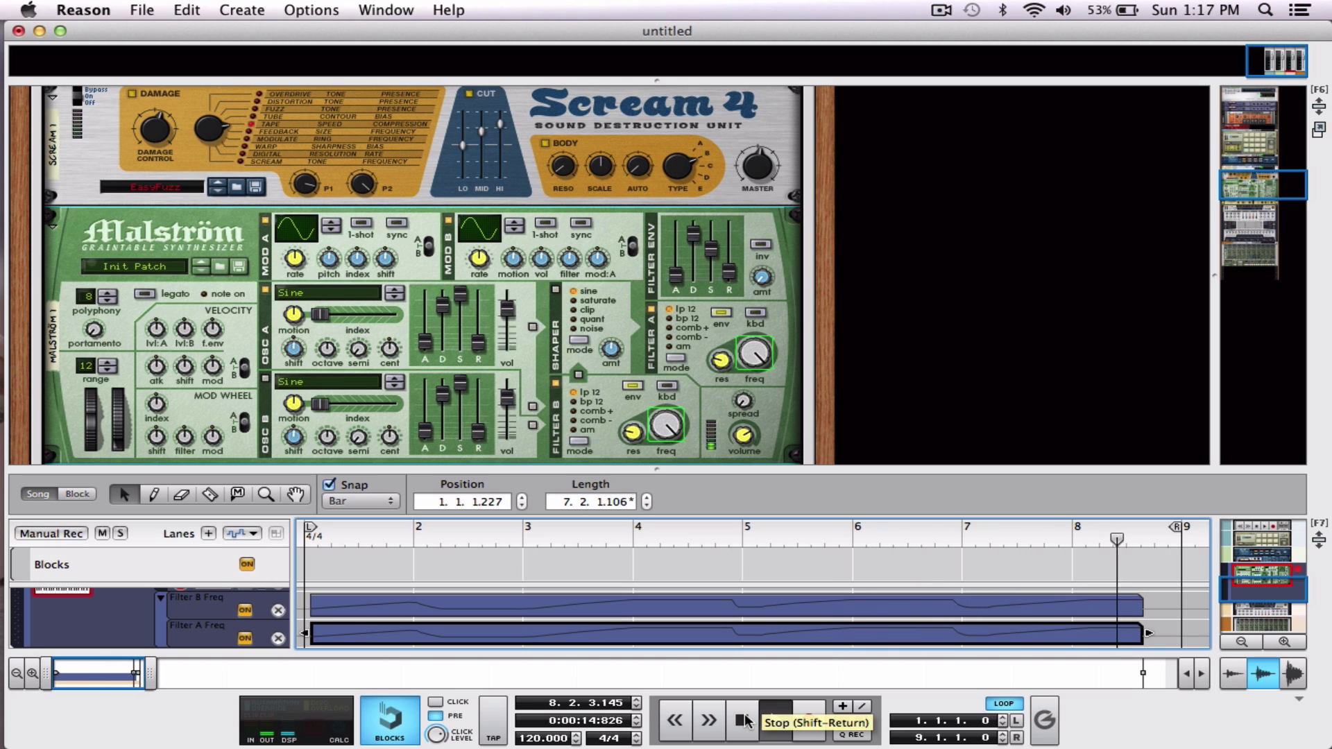
click(745, 722)
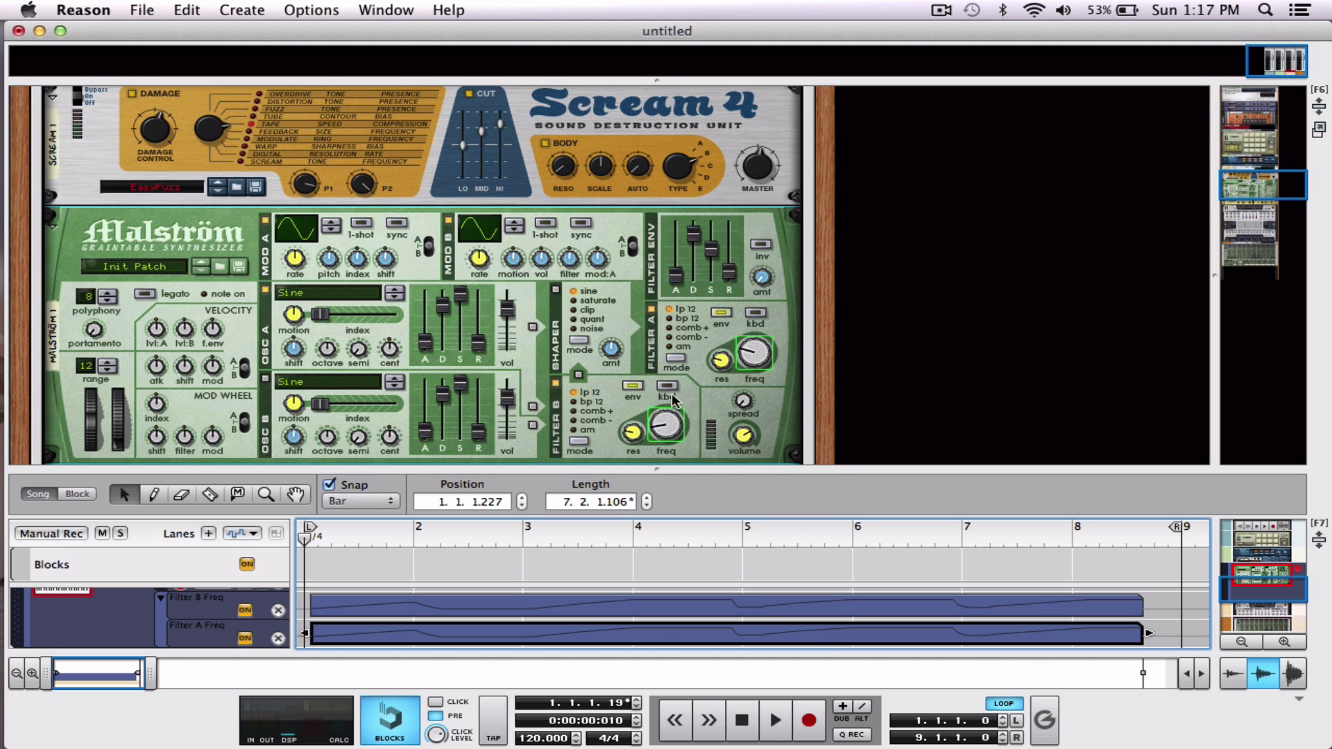
right_click(671, 421)
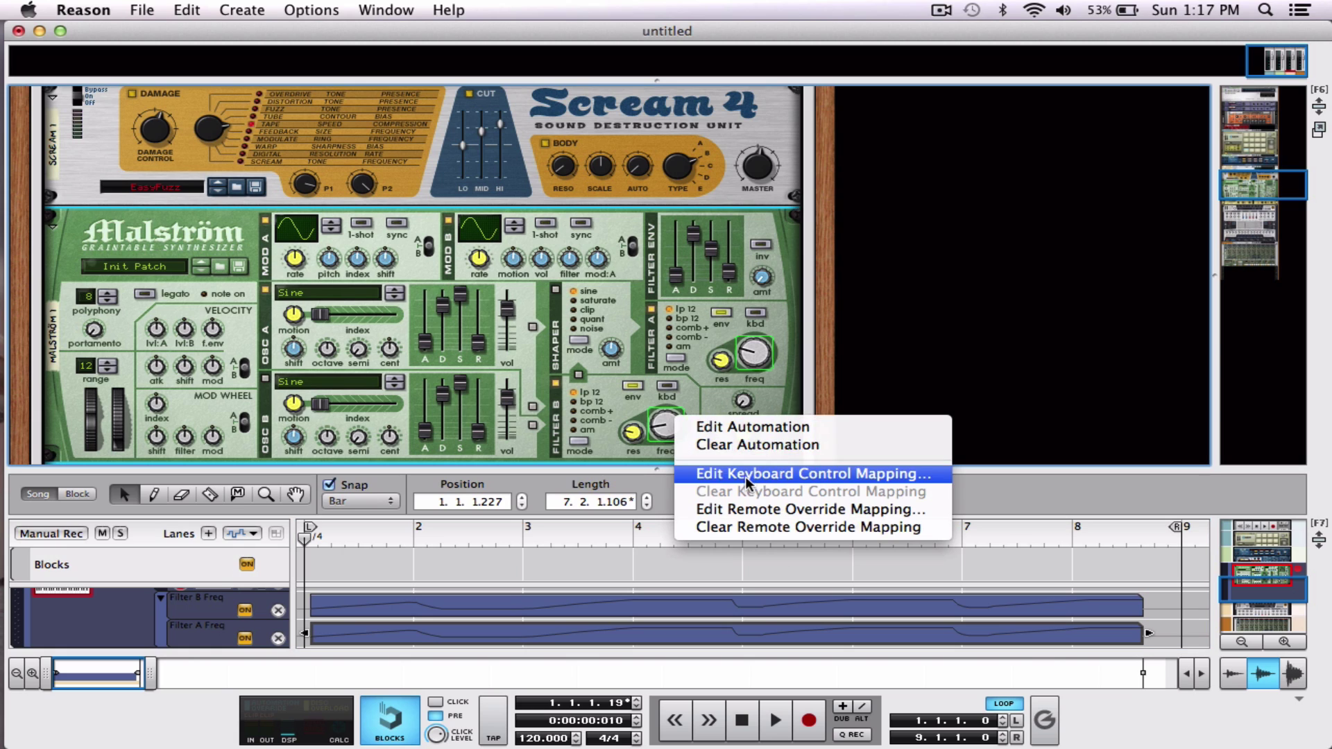
click(930, 347)
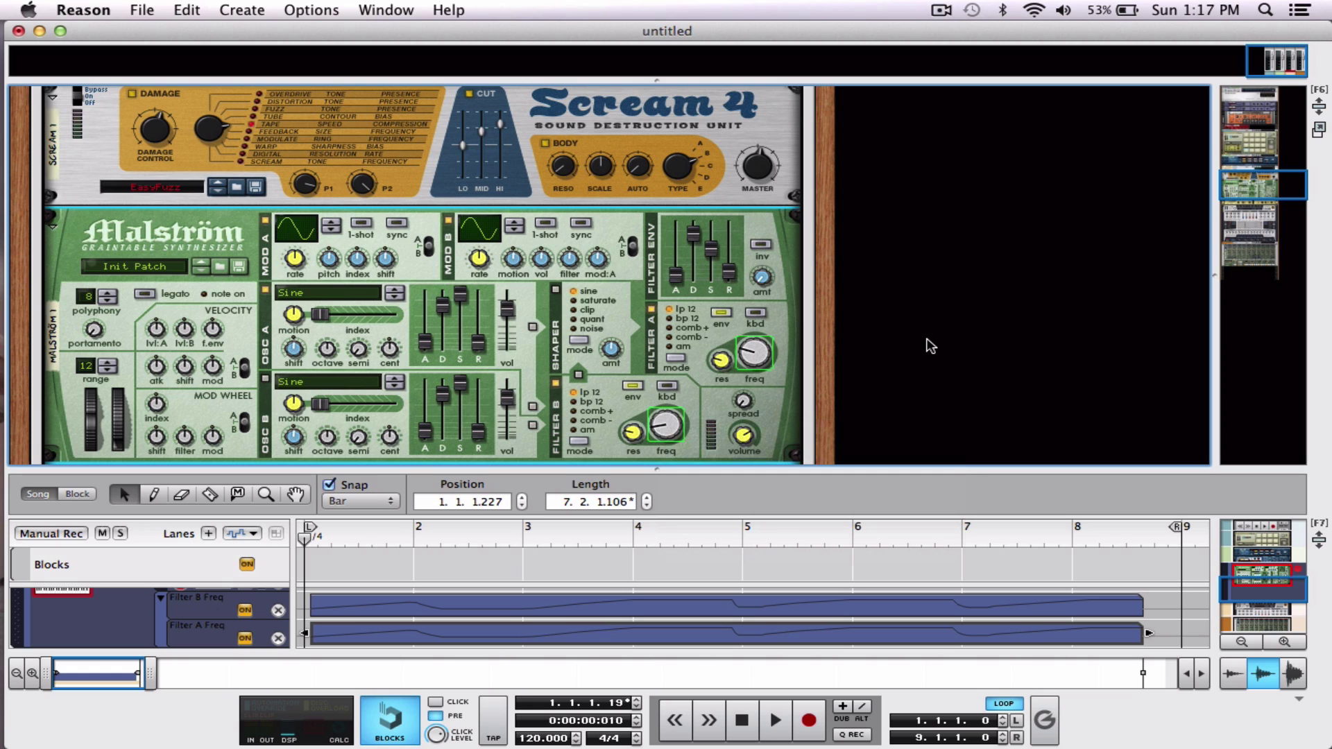